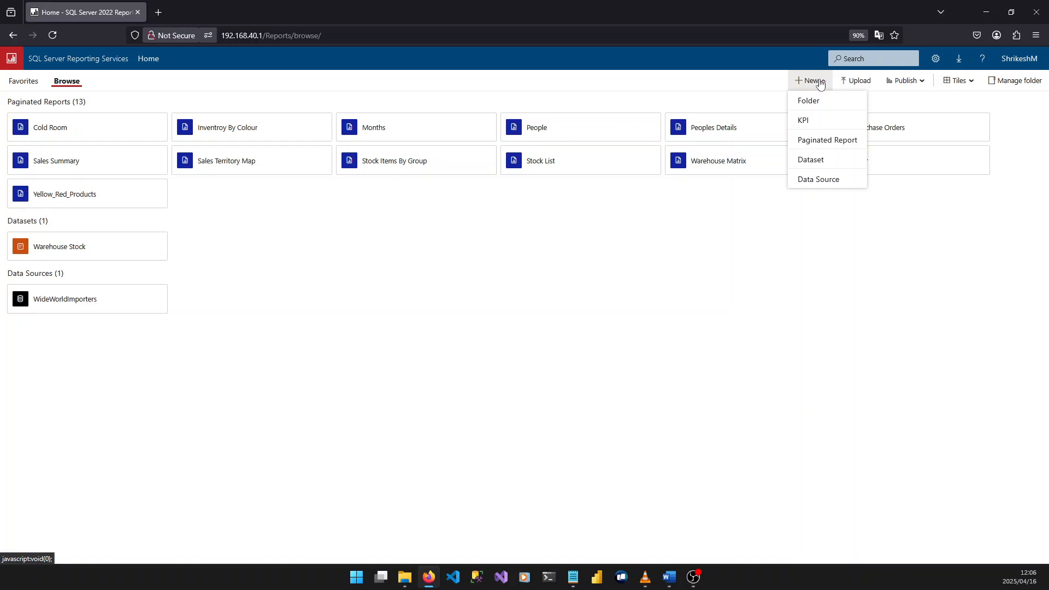
# Create a new paginated report with the Table or Matrix Wizard, using the shared Warehouse Stock dataset
pyautogui.click(826, 141)
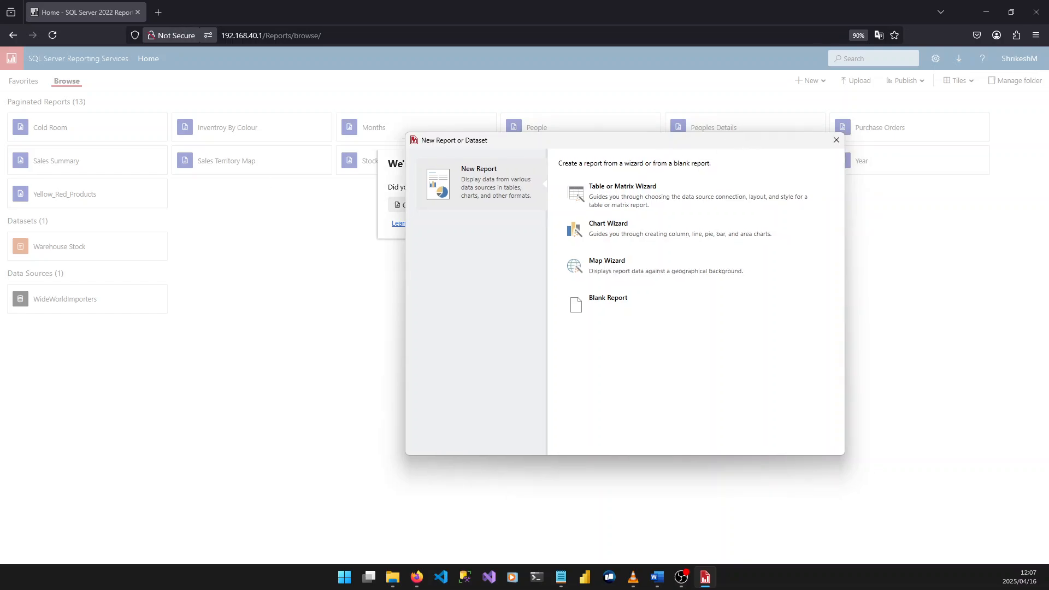
pyautogui.hotkey('alt', 'Tab')
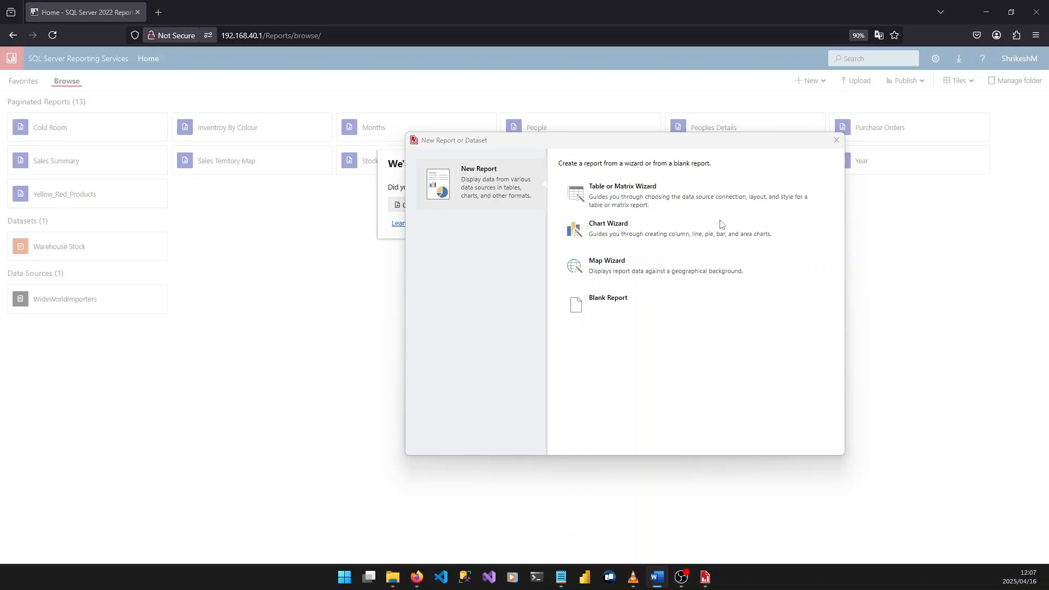
pyautogui.click(665, 198)
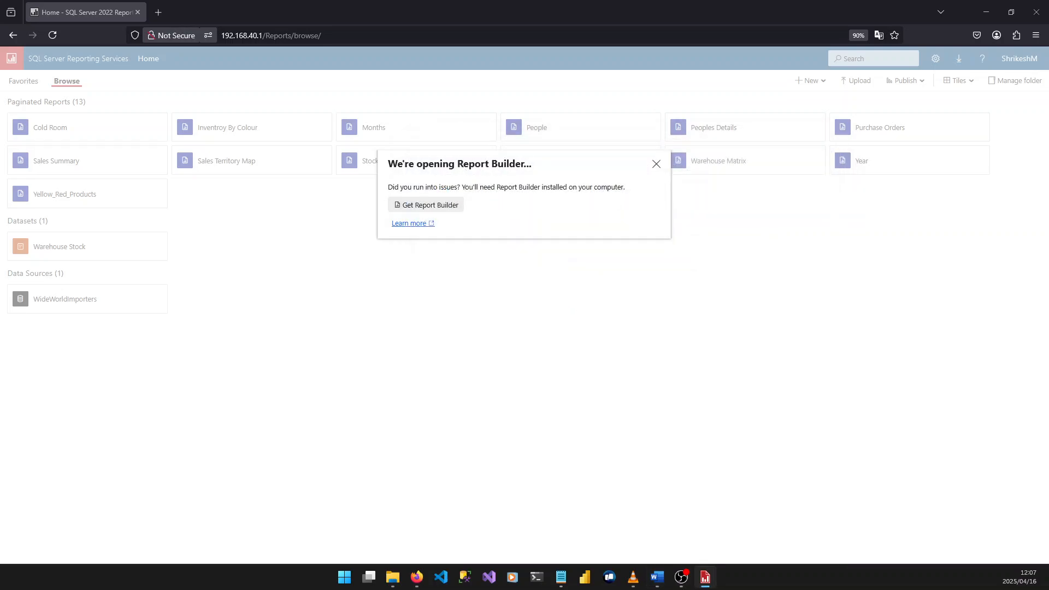
pyautogui.moveTo(655, 215); pyautogui.dragTo(580, 195)
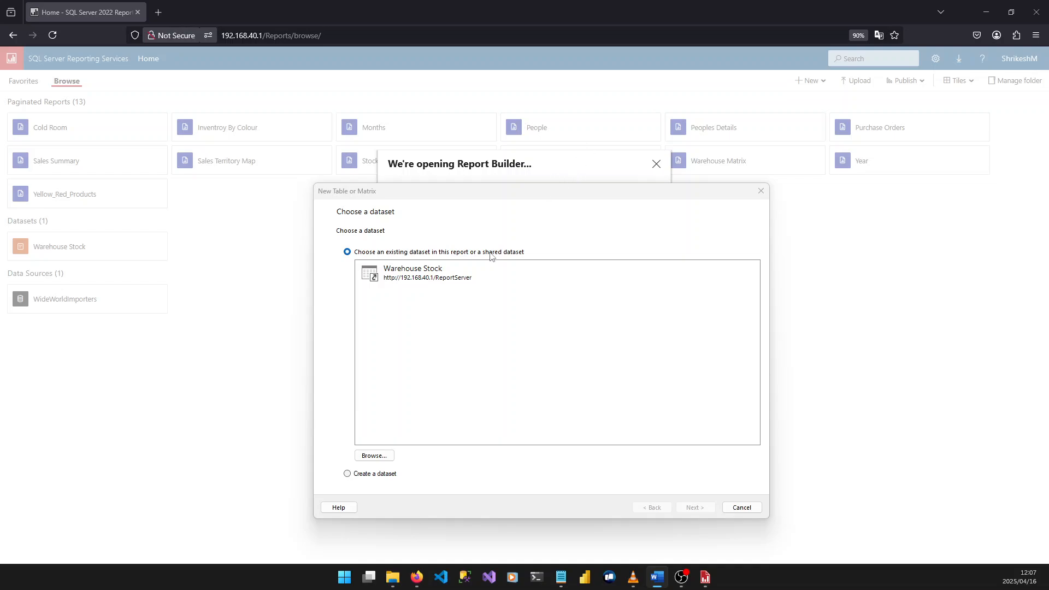
pyautogui.click(492, 271)
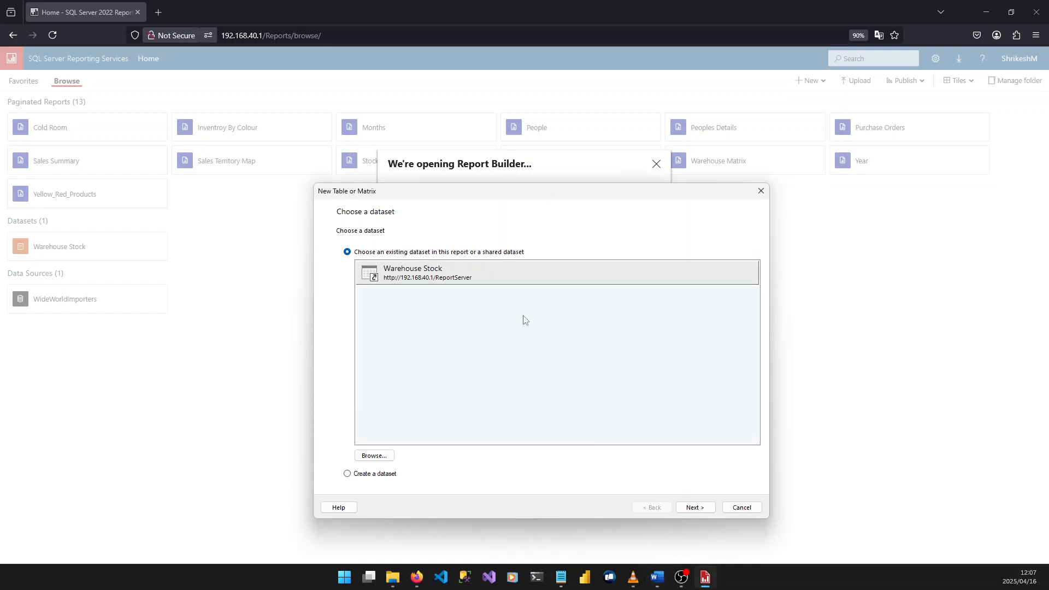
pyautogui.click(694, 507)
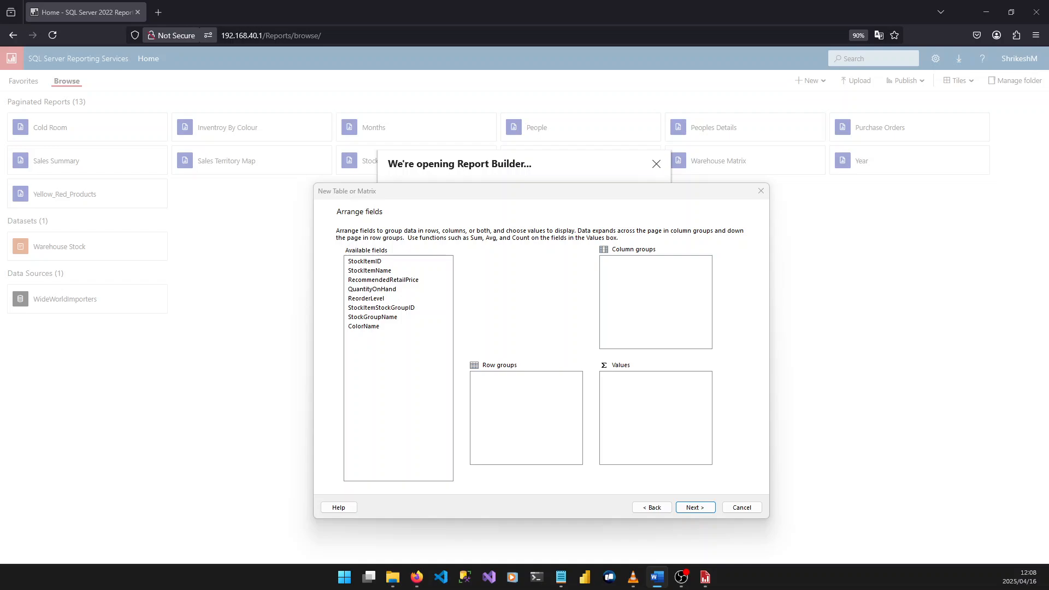
# Assign StockItemName to the values and StockGroupName to the row groups of the new table
pyautogui.click(703, 426)
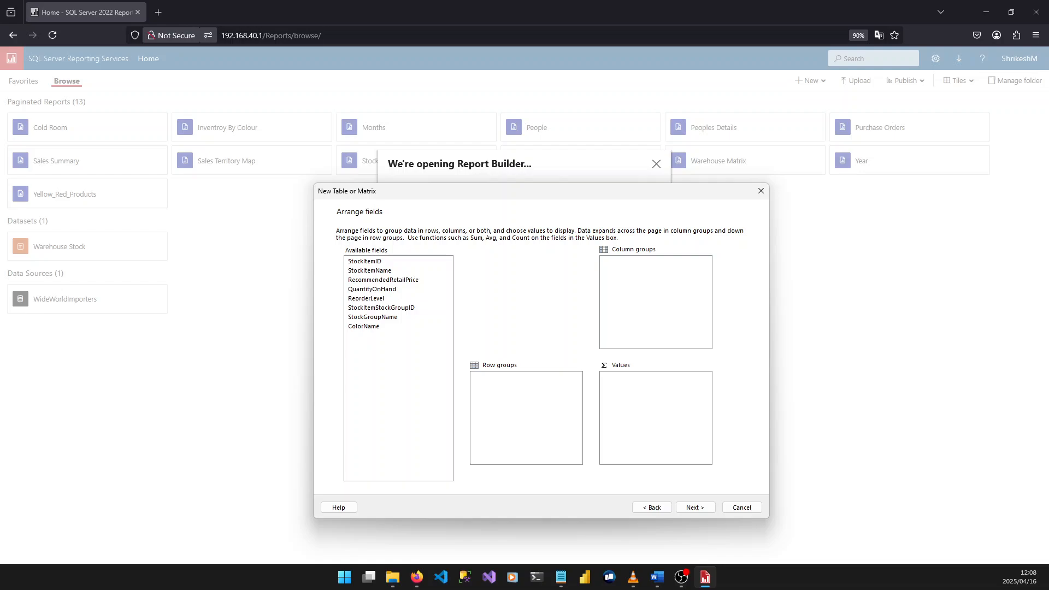
pyautogui.hotkey('alt', 'Tab')
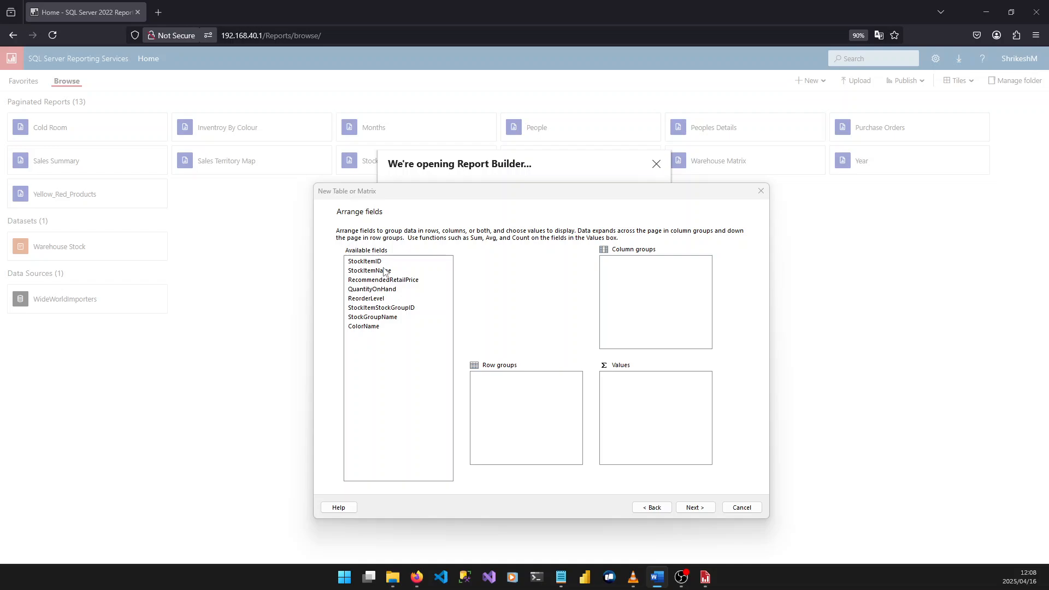
pyautogui.moveTo(385, 271); pyautogui.dragTo(645, 407)
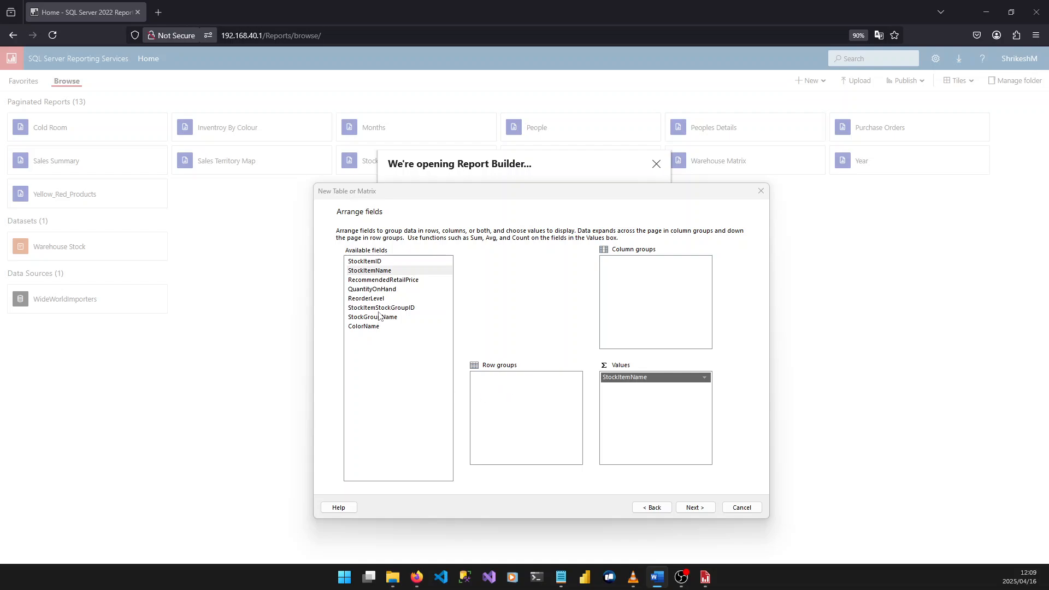
pyautogui.moveTo(377, 321); pyautogui.dragTo(521, 424)
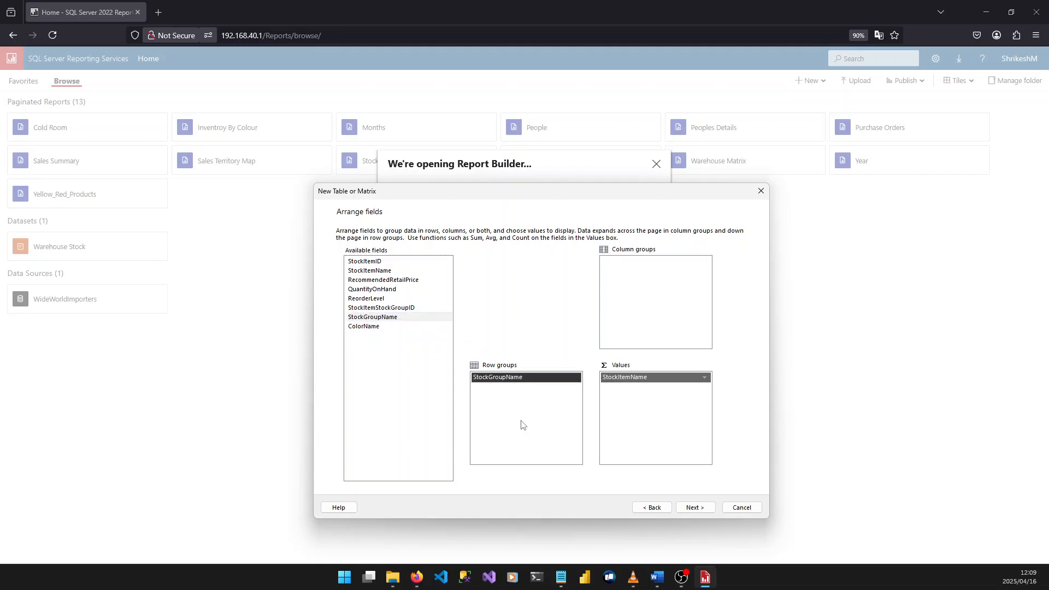
pyautogui.hotkey('alt', 'Tab')
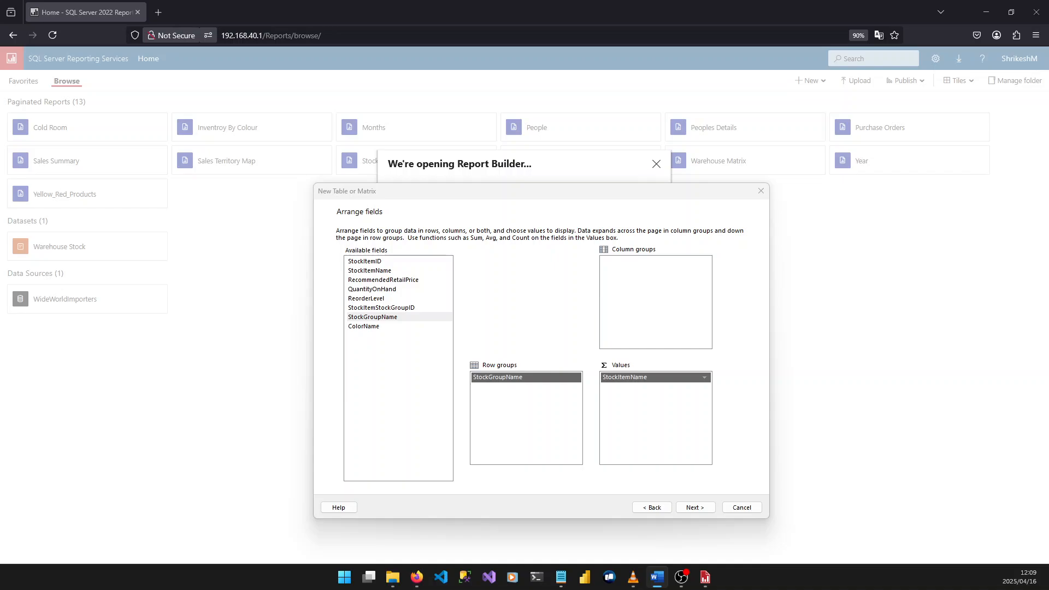
pyautogui.click(694, 507)
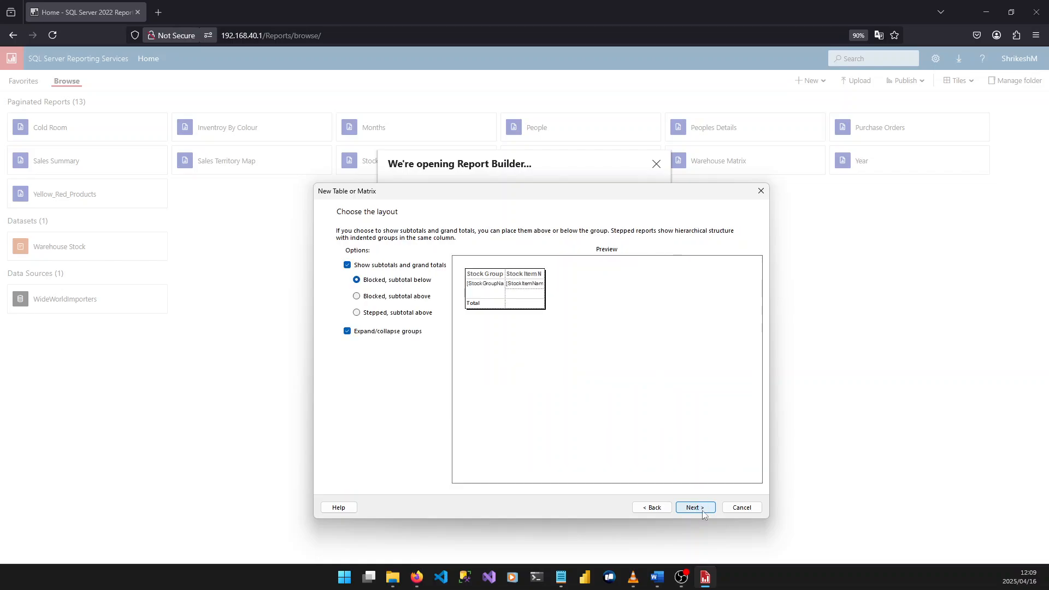
# Choose the stepped layout with subtotal above for the table and complete the wizard
pyautogui.hotkey('alt', 'Tab')
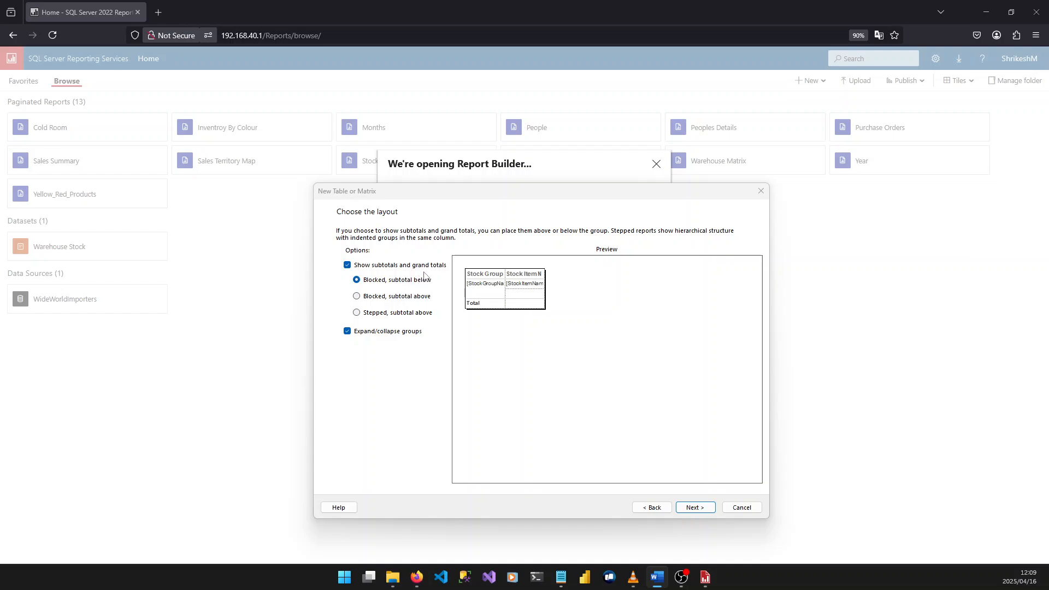
pyautogui.click(402, 318)
pyautogui.click(402, 281)
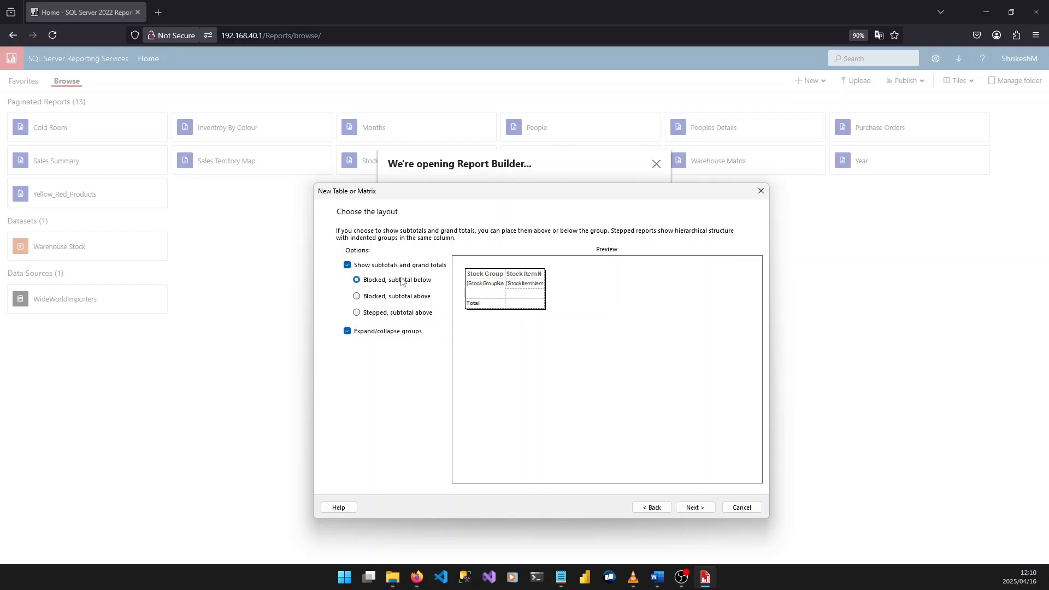
pyautogui.click(398, 298)
pyautogui.click(398, 316)
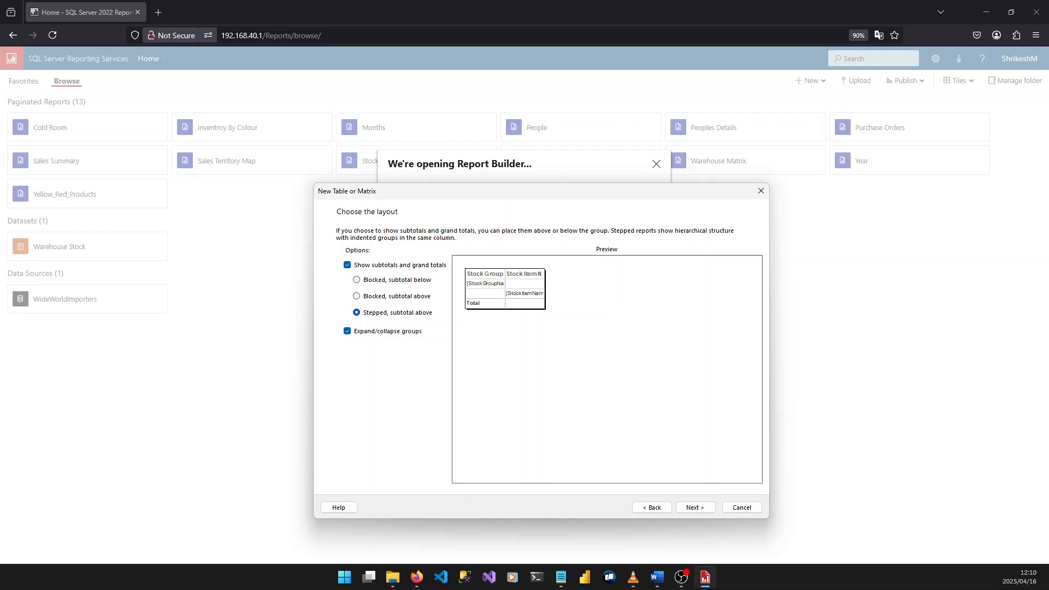
pyautogui.hotkey('alt', 'Tab')
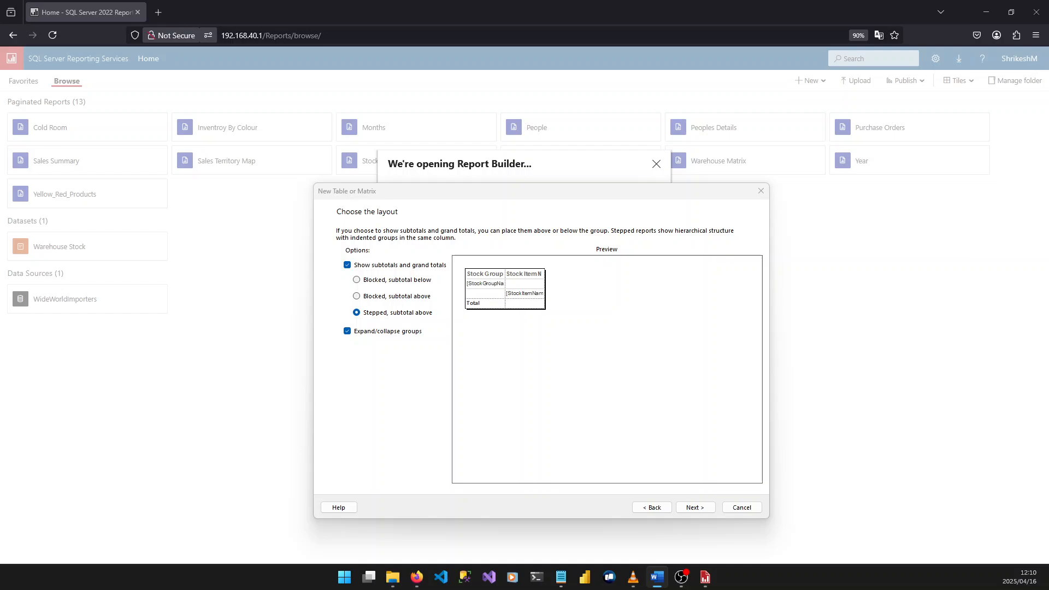
pyautogui.click(708, 509)
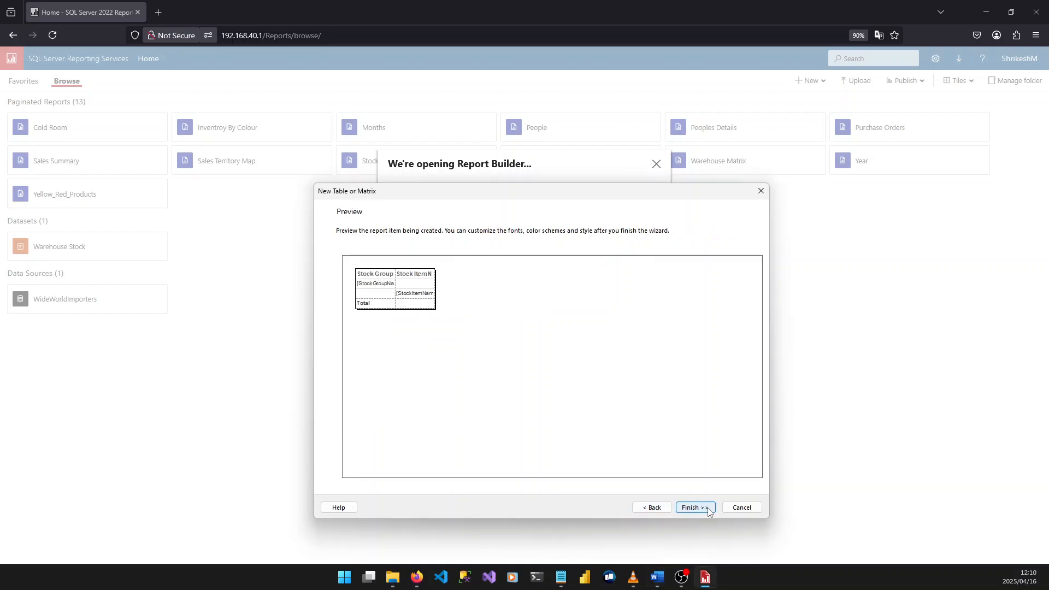
pyautogui.click(695, 508)
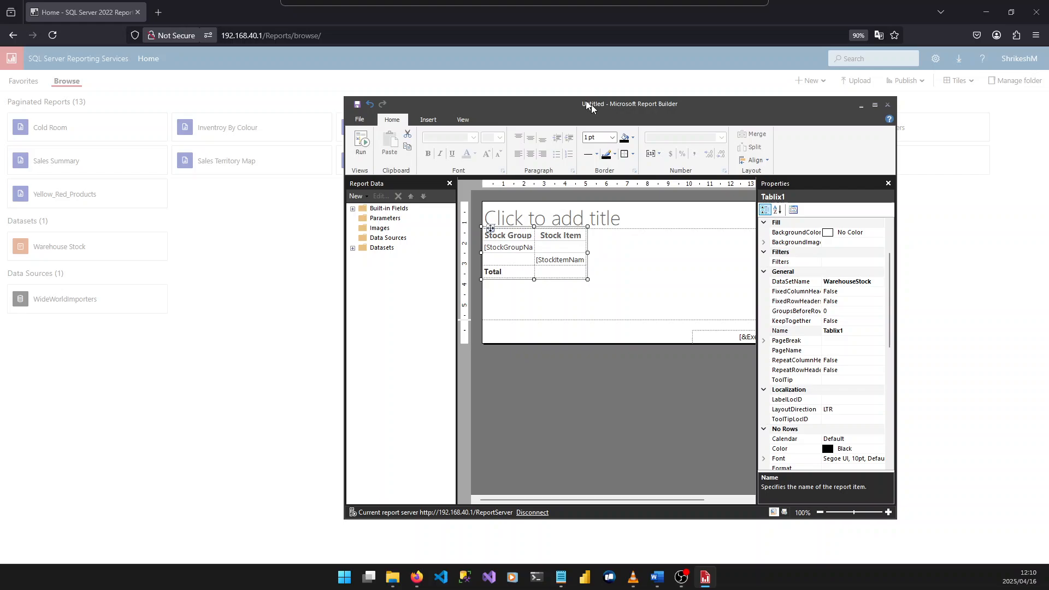
# Maximize the report window and widen the table, making Stock Group Name about 40 mm and Stock Item Name about 99 mm wide
pyautogui.moveTo(591, 104); pyautogui.dragTo(389, 91)
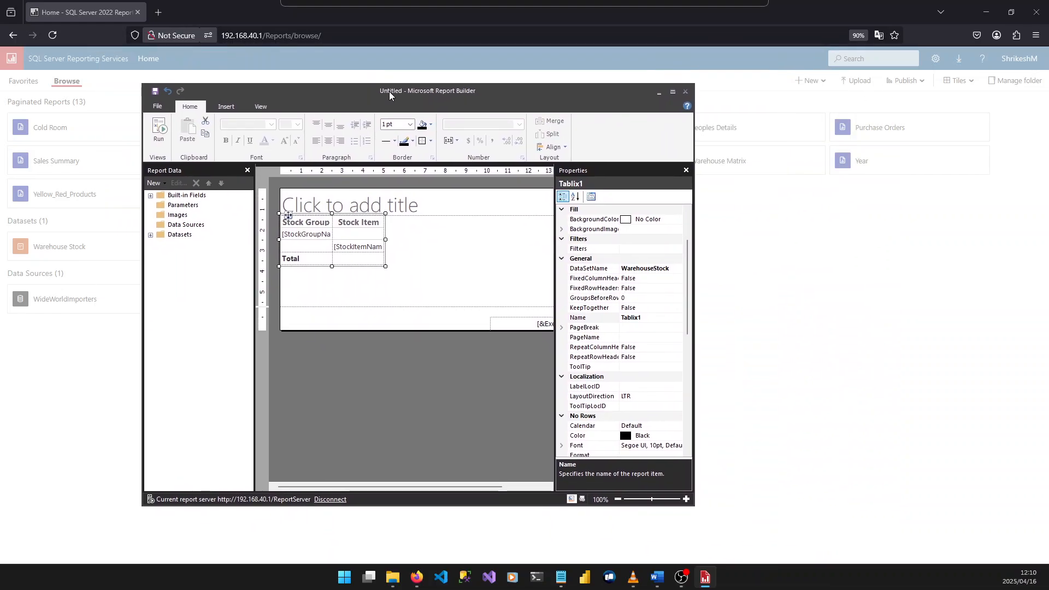
pyautogui.click(671, 92)
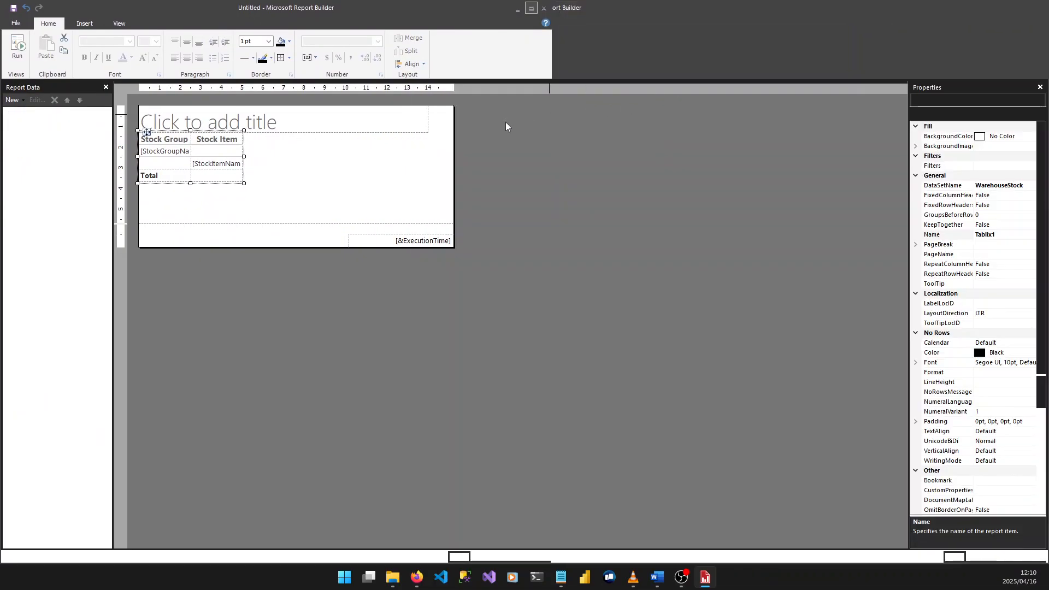
pyautogui.moveTo(244, 184); pyautogui.dragTo(431, 192)
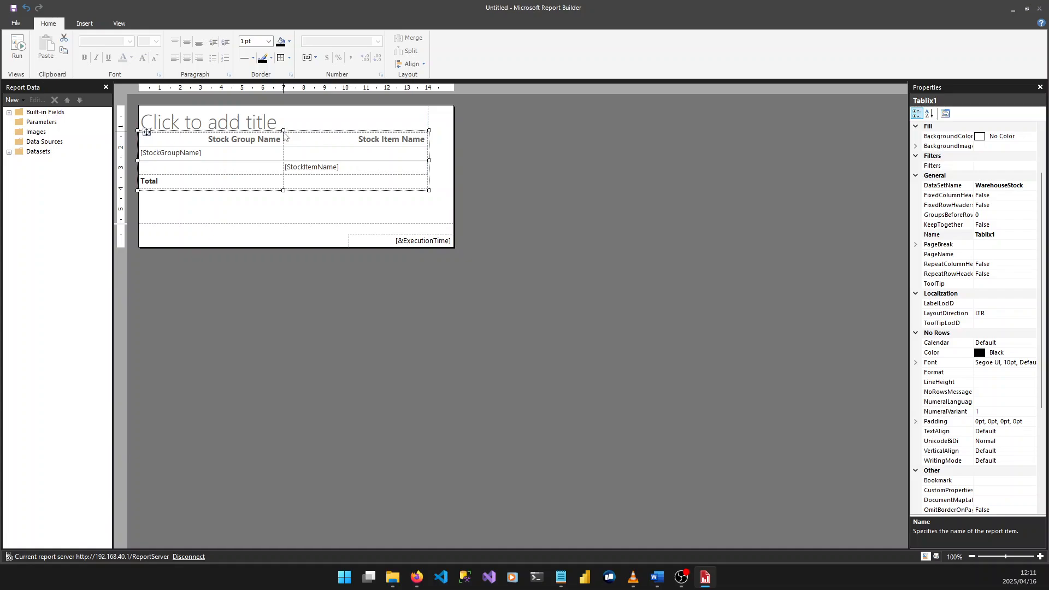
pyautogui.click(278, 137)
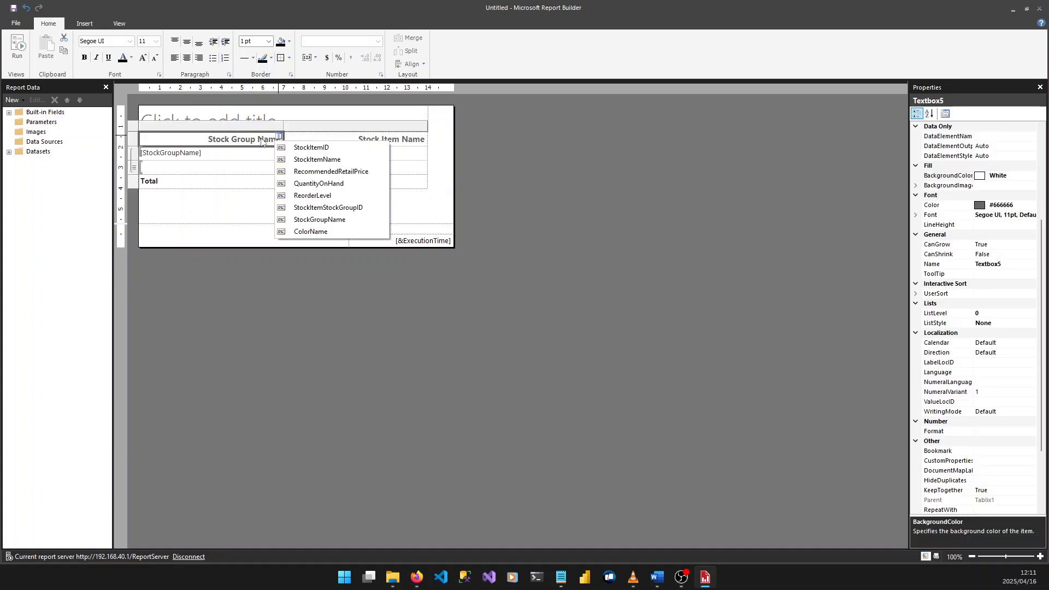
pyautogui.click(286, 126)
pyautogui.moveTo(283, 126); pyautogui.dragTo(221, 128)
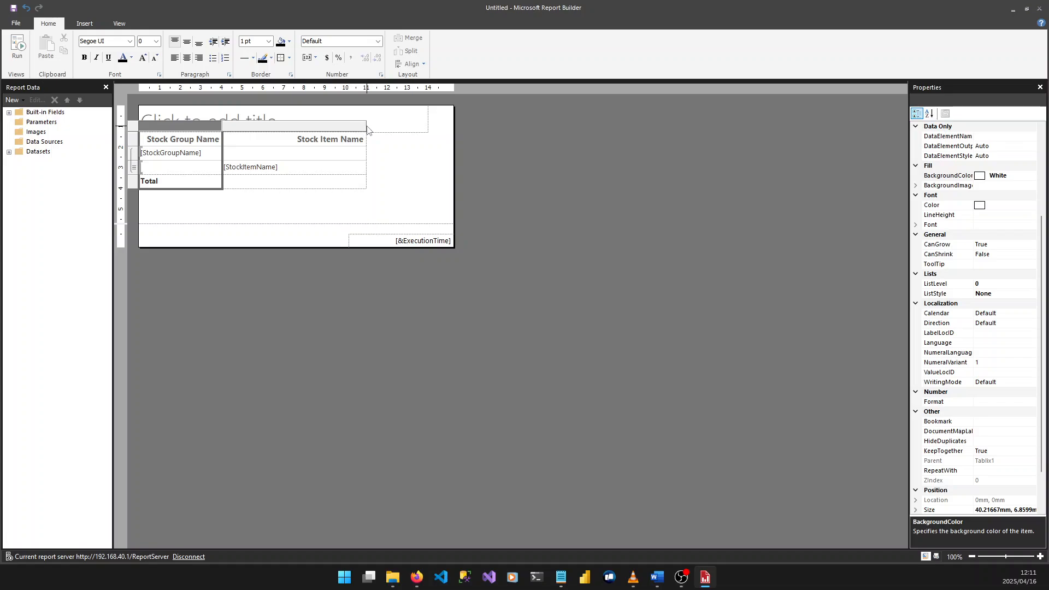
pyautogui.moveTo(365, 126); pyautogui.dragTo(428, 127)
pyautogui.hotkey('alt', 'Tab')
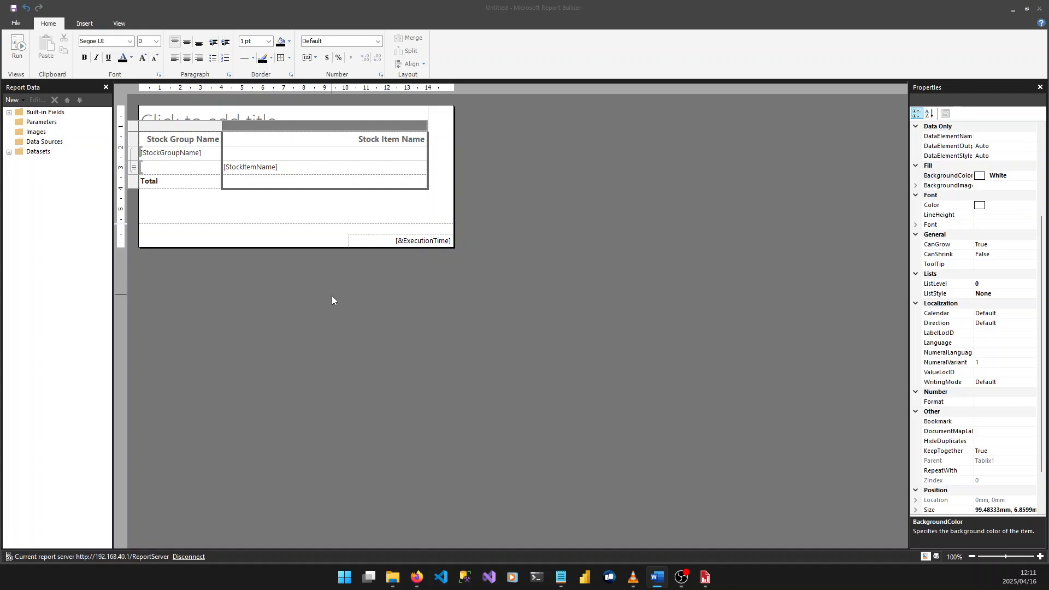
# Run the report and inspect the Clothing and Computing Novelties groups by expanding and collapsing each
pyautogui.click(299, 334)
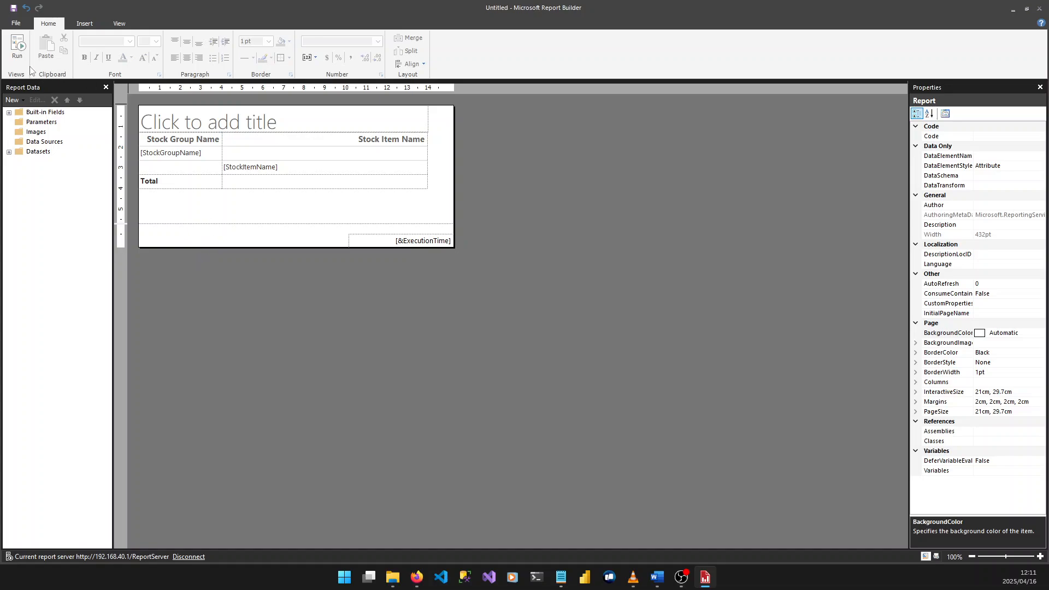
pyautogui.click(18, 46)
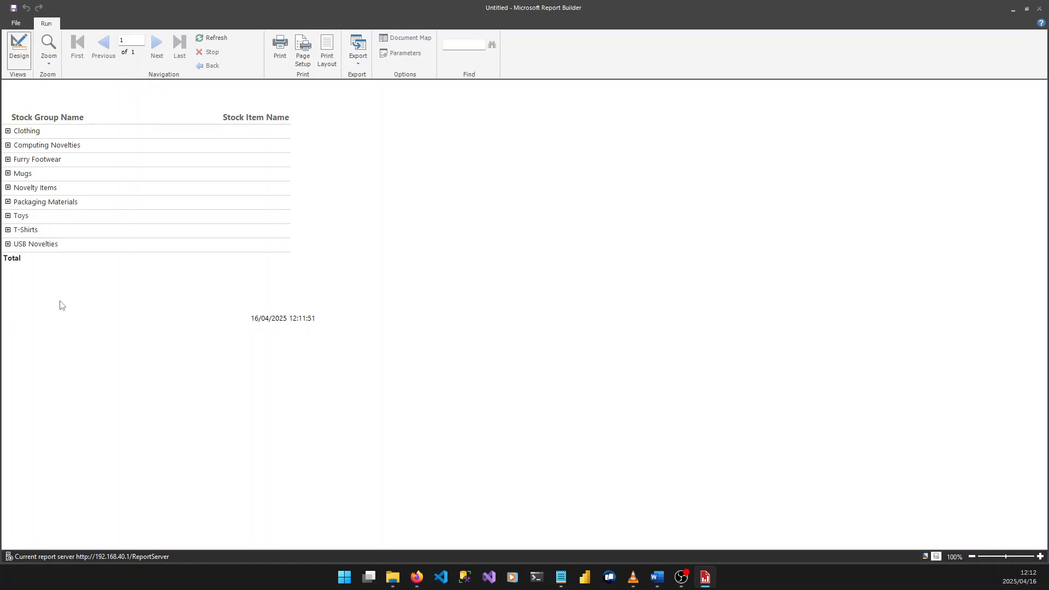
pyautogui.click(8, 130)
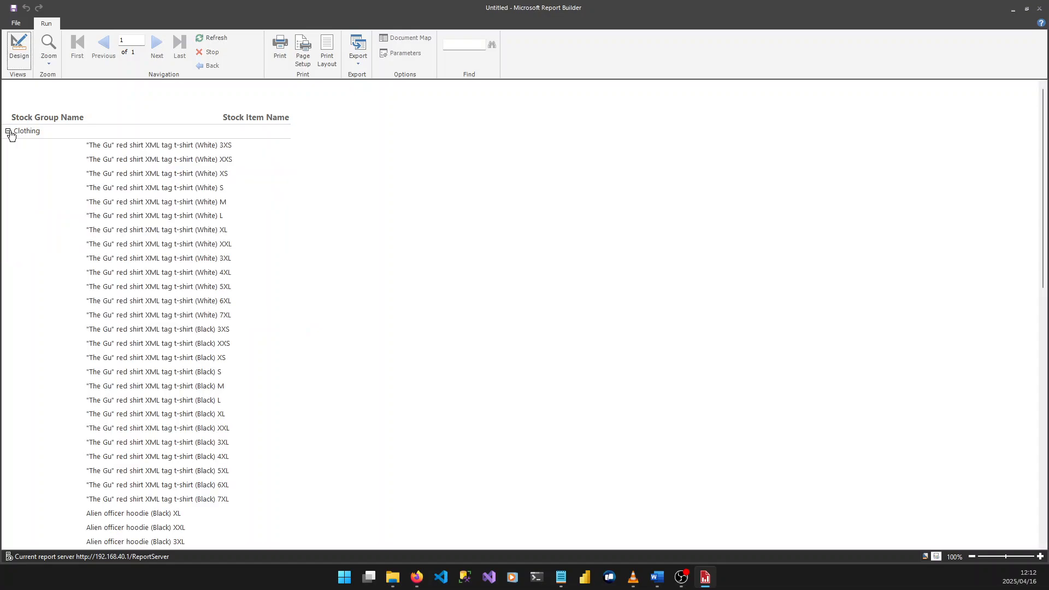
pyautogui.scroll(-5, 146, 243)
pyautogui.scroll(-4, 146, 240)
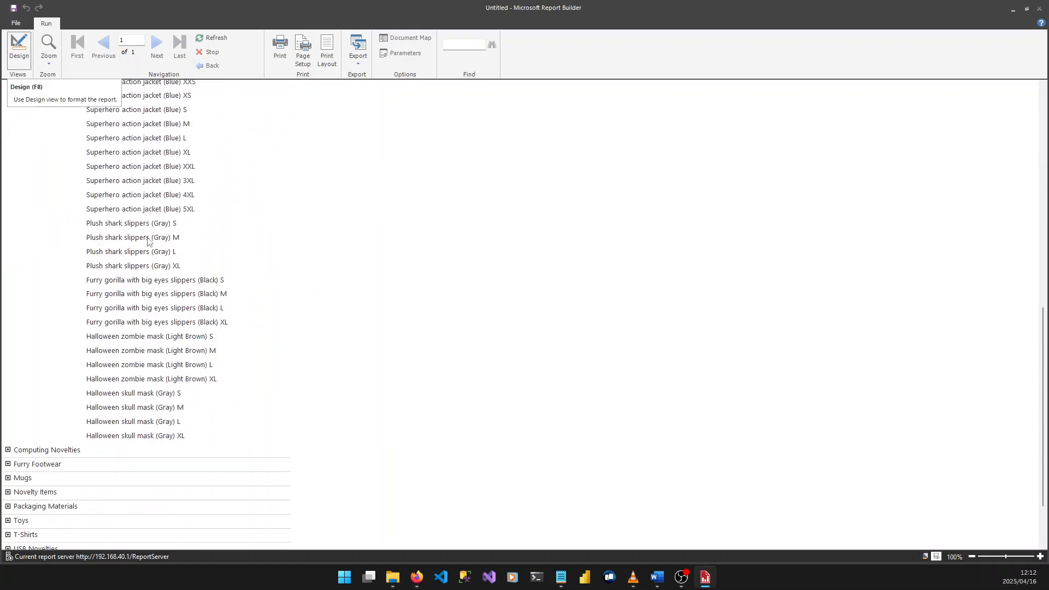
pyautogui.scroll(8, 146, 241)
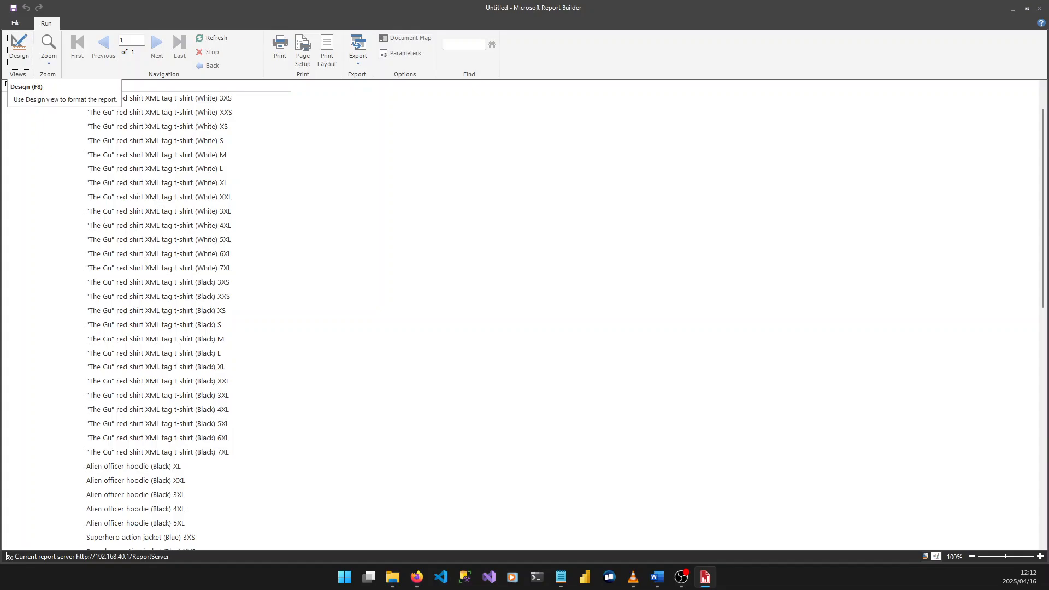
pyautogui.scroll(1, 16, 131)
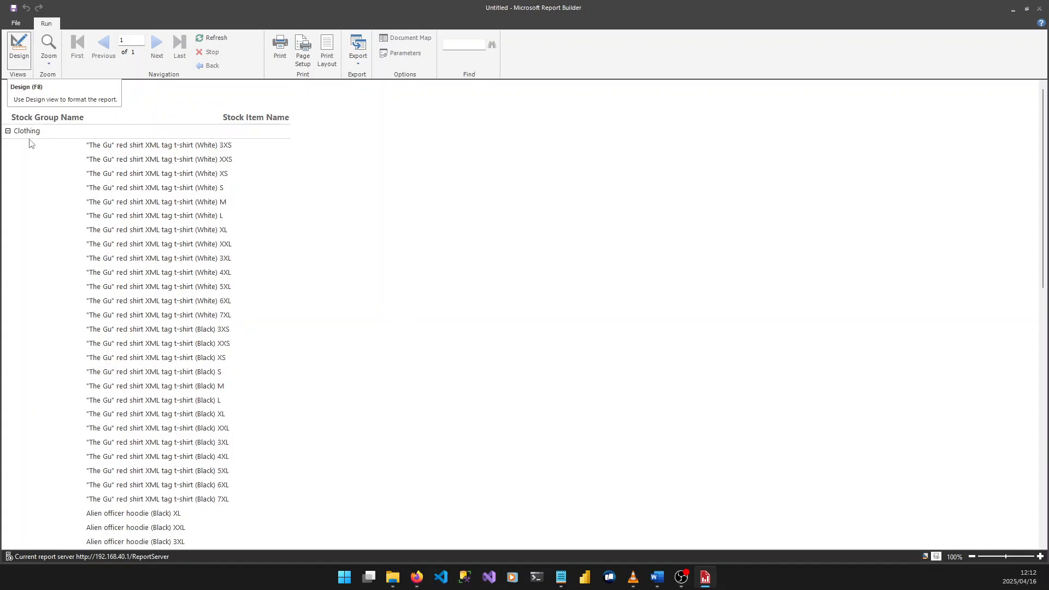
pyautogui.click(7, 130)
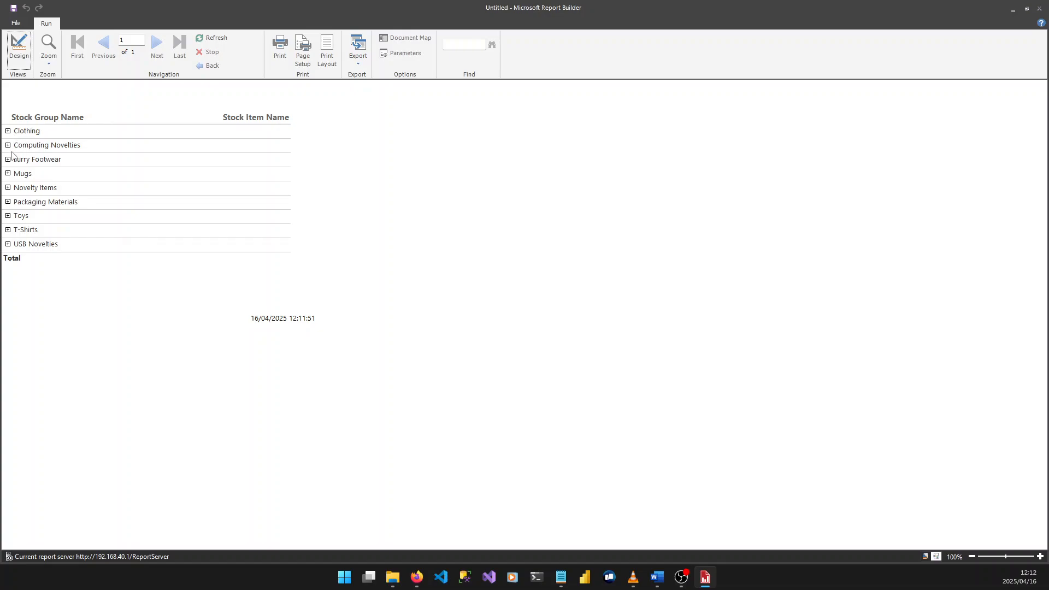
pyautogui.click(8, 145)
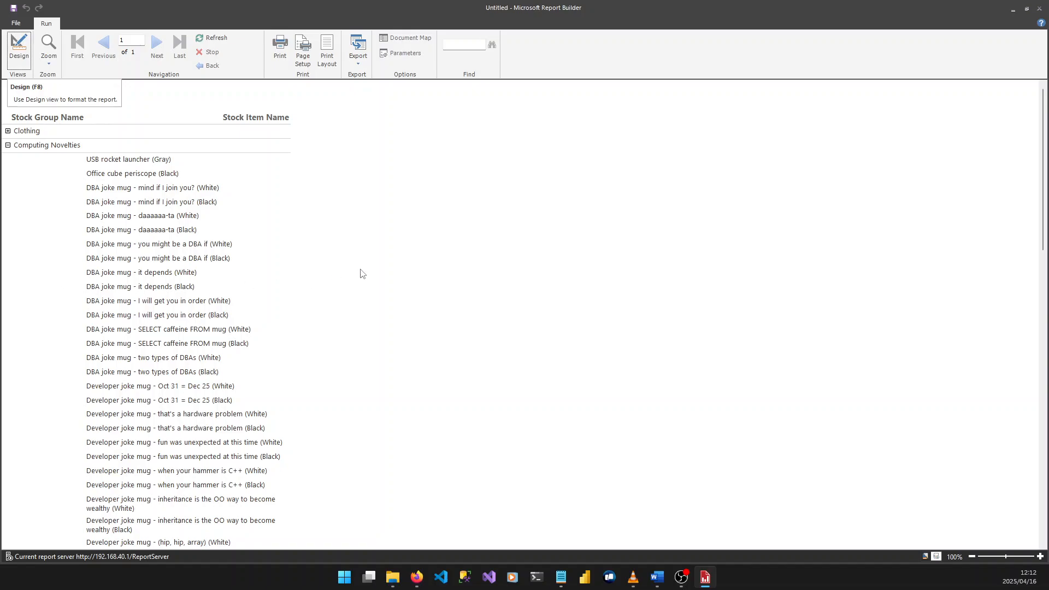
pyautogui.click(7, 146)
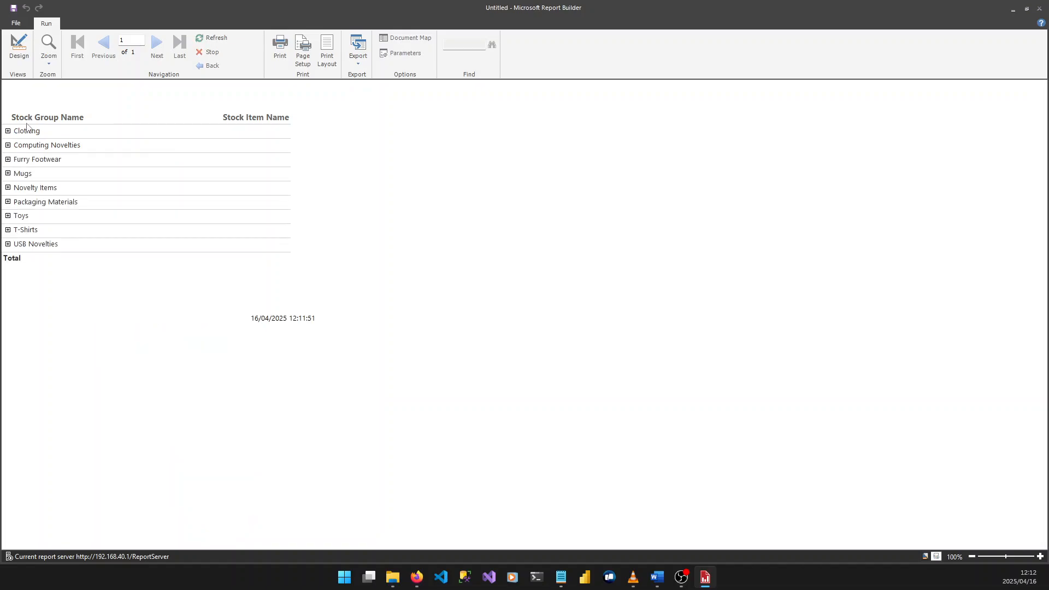
# Return the report from the preview to design view
pyautogui.click(22, 49)
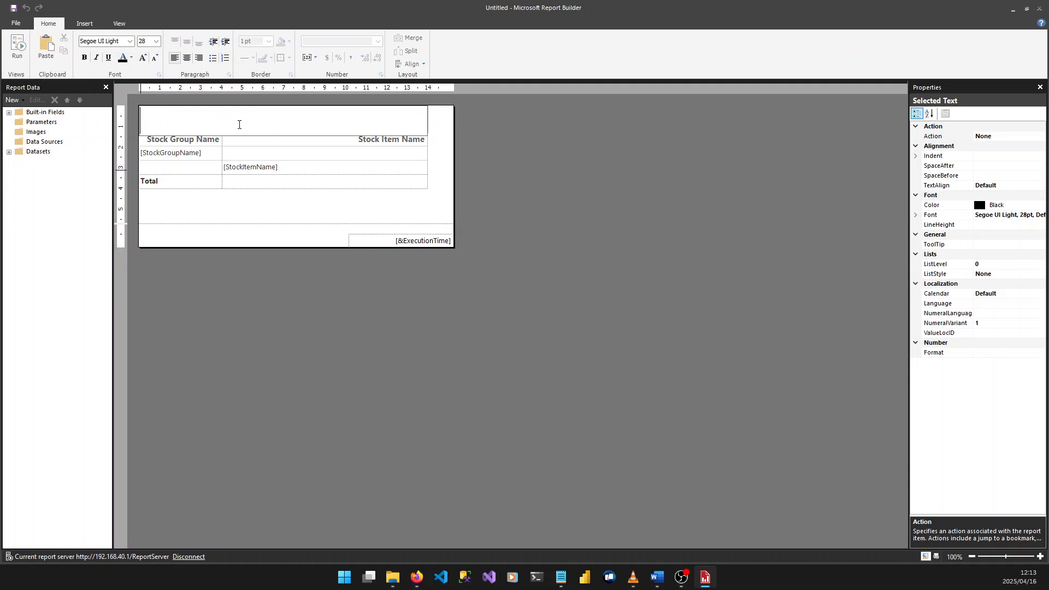
pyautogui.write('sTOCK iTEMS')
pyautogui.write('Y gROUP')
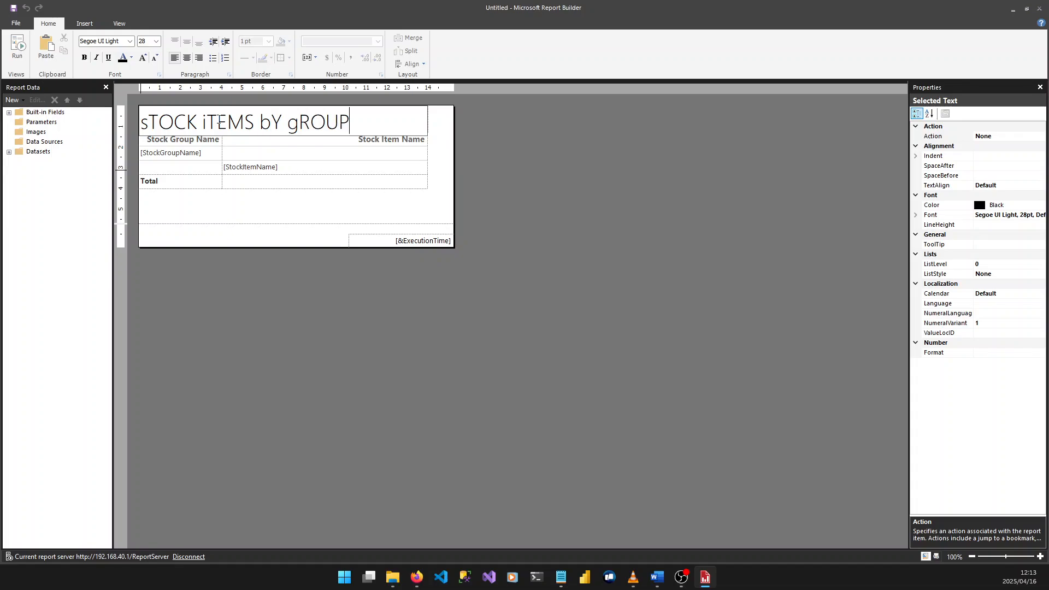
pyautogui.press('BackSpace')
pyautogui.press('BackSpace')
pyautogui.press('BackSpace')
pyautogui.press('BackSpace')
pyautogui.press('BackSpace')
pyautogui.press('BackSpace')
pyautogui.press('BackSpace')
pyautogui.press('BackSpace')
pyautogui.press('BackSpace')
pyautogui.press('BackSpace')
pyautogui.press('BackSpace')
pyautogui.press('BackSpace')
pyautogui.press('BackSpace')
pyautogui.press('BackSpace')
pyautogui.press('BackSpace')
pyautogui.press('BackSpace')
pyautogui.press('BackSpace')
pyautogui.press('BackSpace')
pyautogui.press('BackSpace')
pyautogui.press('BackSpace')
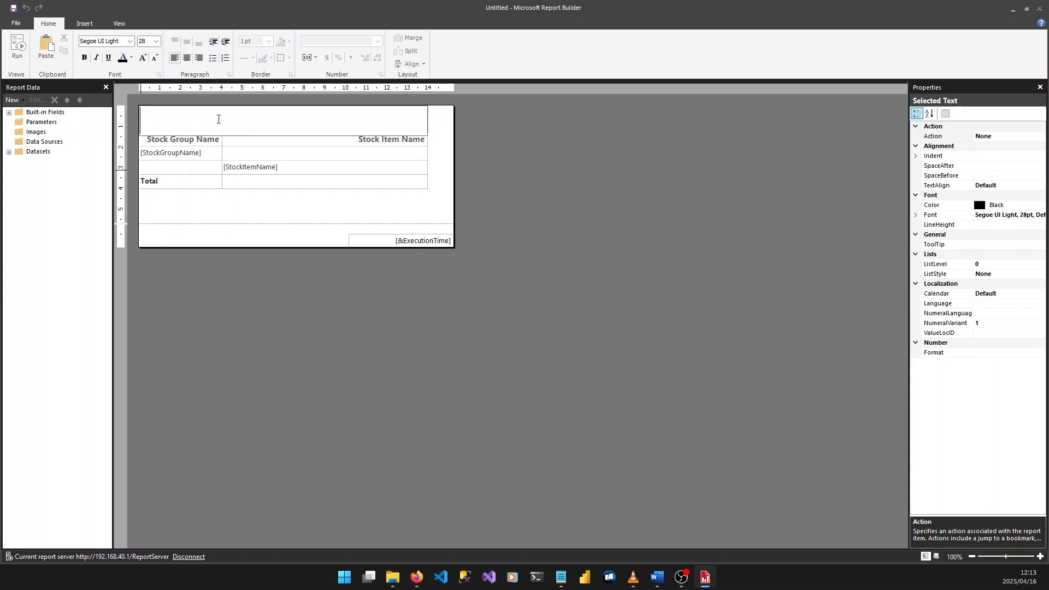
# Enter "Stock Items by Group" as the report title above the table
pyautogui.write('Stock Items BY')
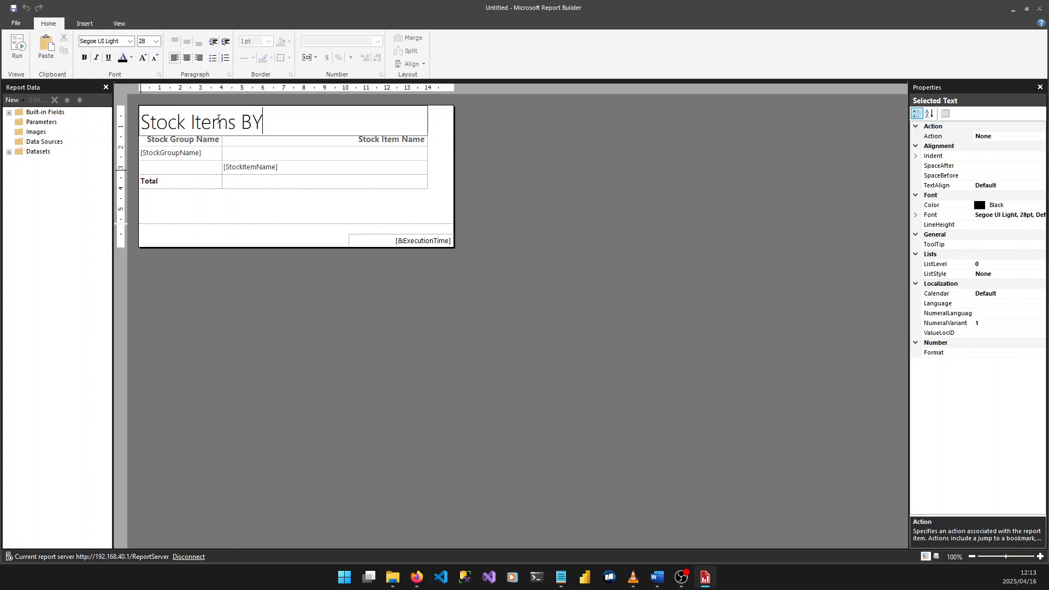
pyautogui.press('BackSpace')
pyautogui.press('BackSpace')
pyautogui.write('by Group')
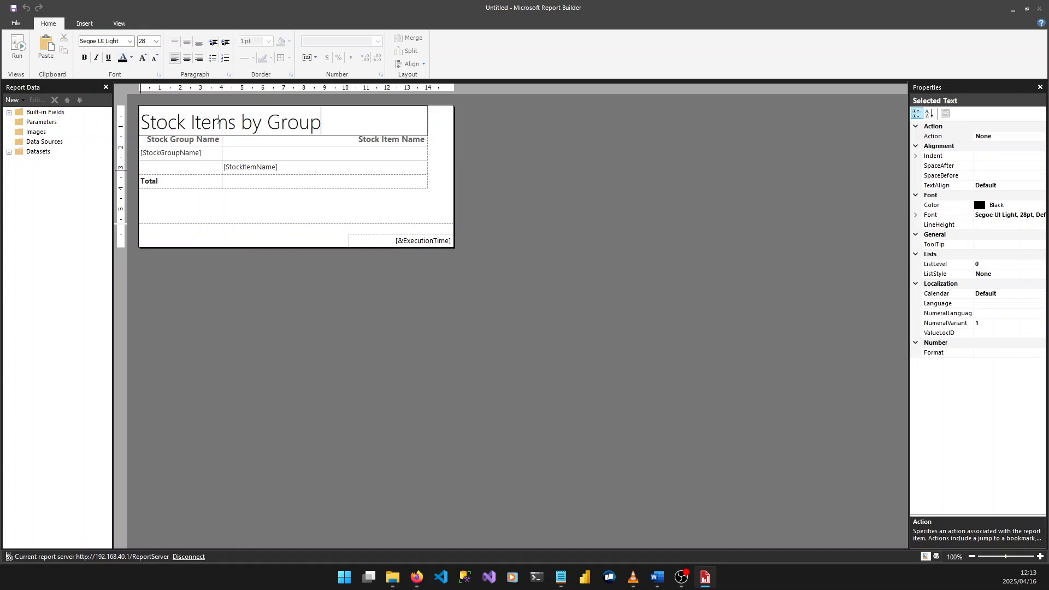
# Save the report to the report server under the name Stock Items By Group_1
pyautogui.click(13, 8)
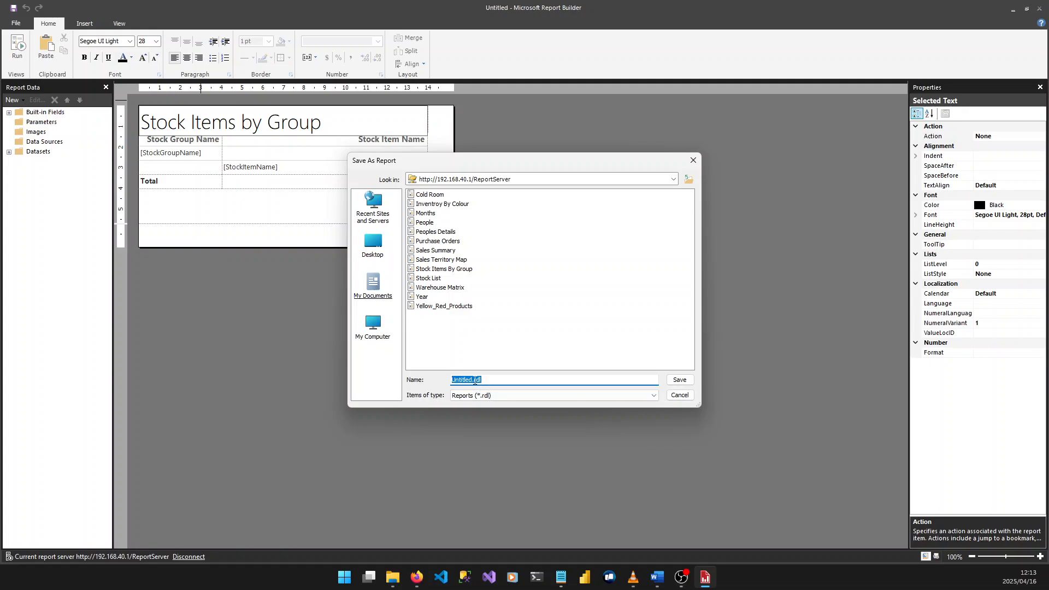
pyautogui.click(482, 381)
pyautogui.click(458, 270)
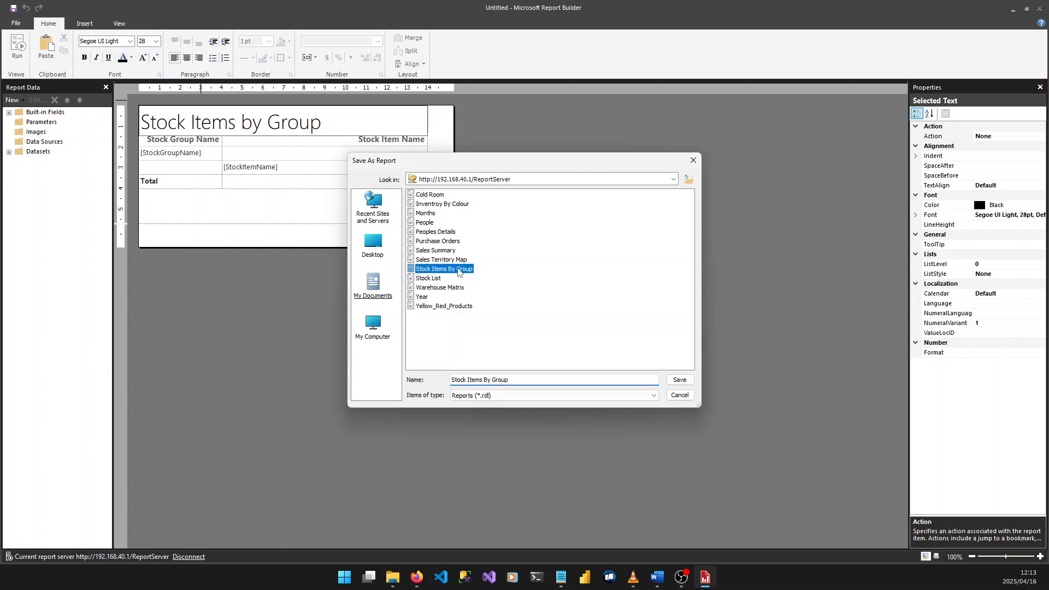
pyautogui.click(504, 381)
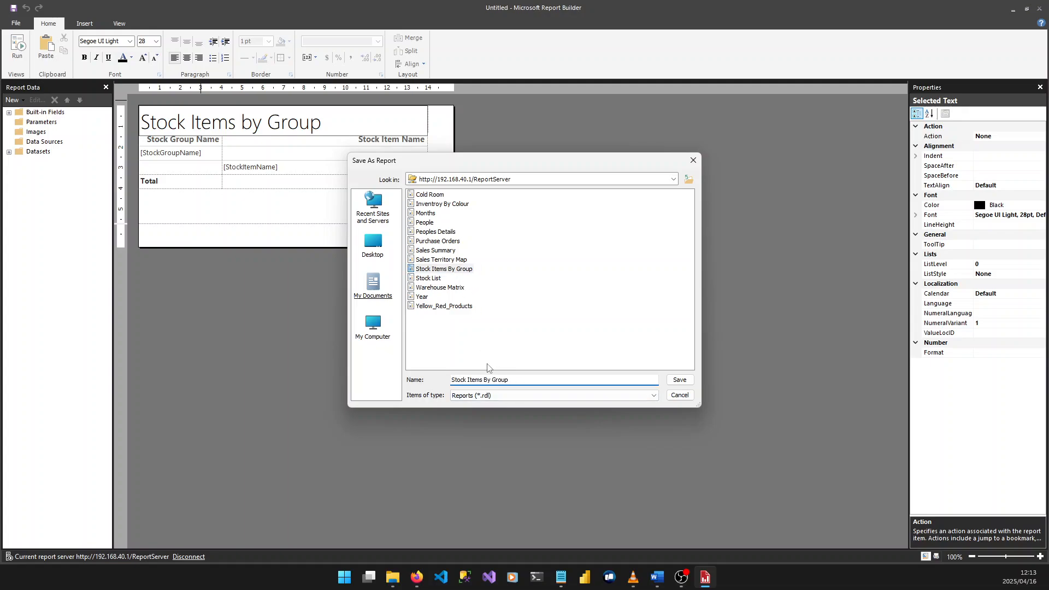
pyautogui.write('_1')
pyautogui.click(687, 383)
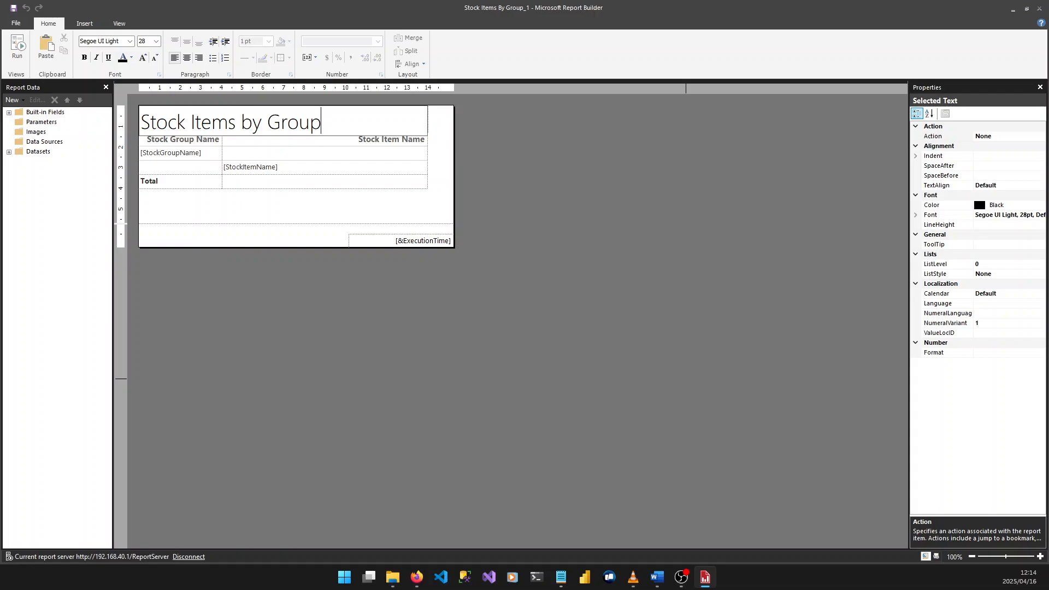
# Close Report Builder and refresh the report list in the SQL Server Reporting Services web portal
pyautogui.click(1037, 11)
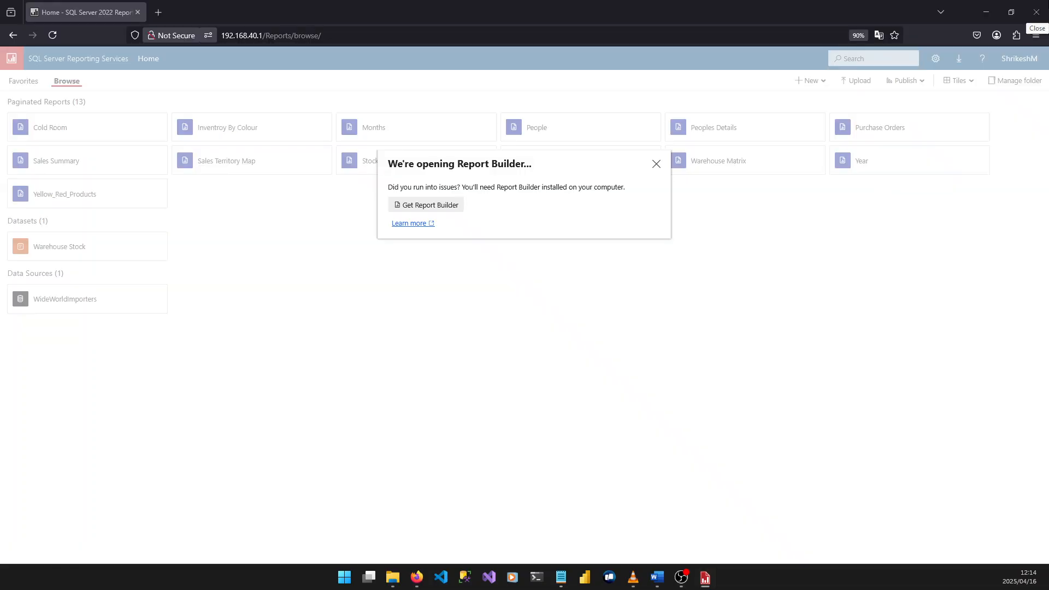
pyautogui.click(656, 164)
pyautogui.click(53, 35)
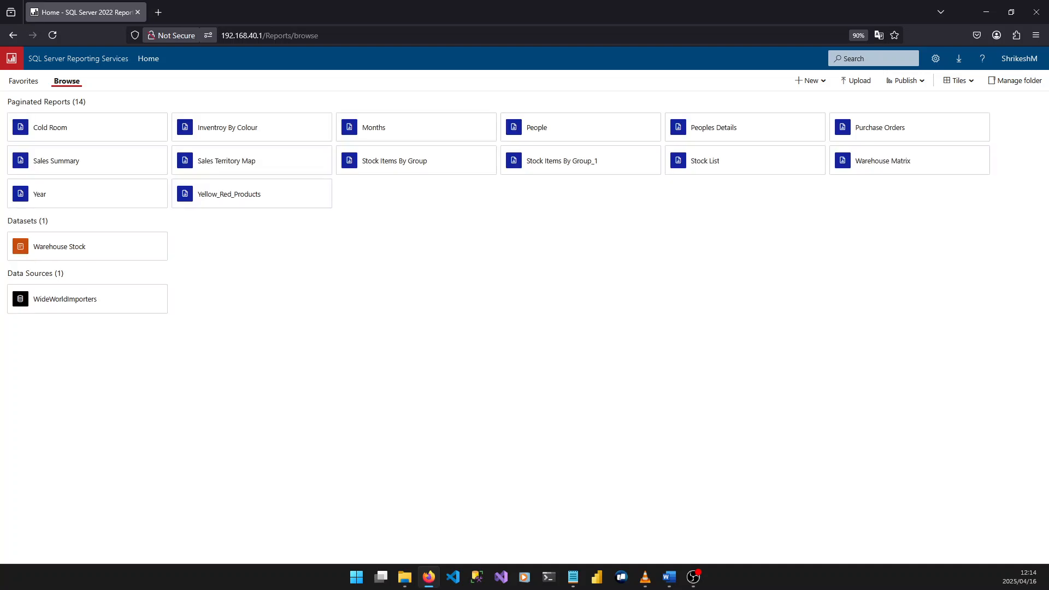
# Open the Stock Items By Group_1 report and inspect the Clothing, Furry Footwear, USB Novelties and T-Shirts groups by expanding and collapsing each
pyautogui.click(588, 170)
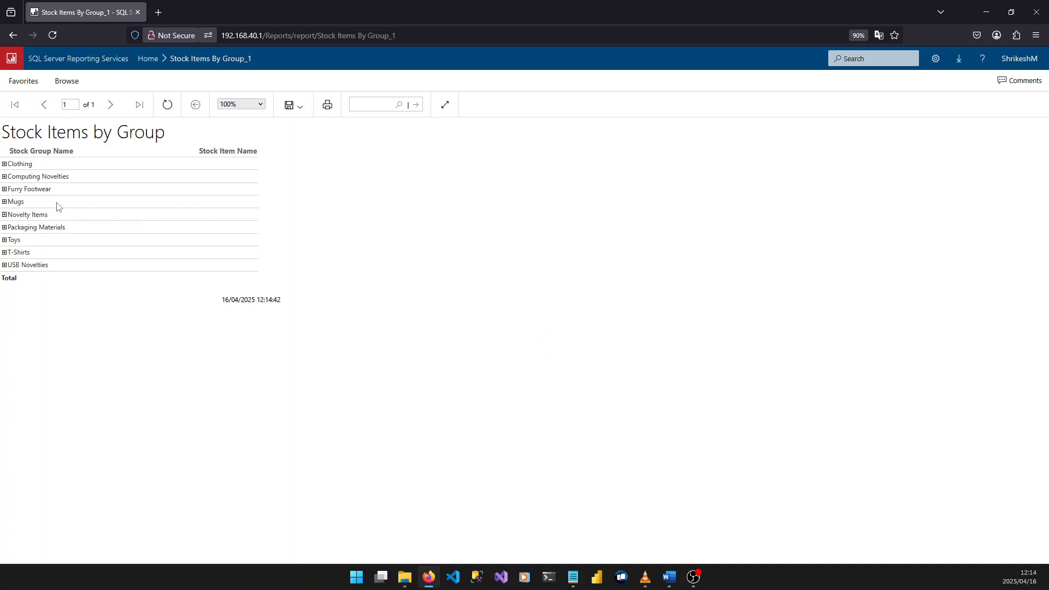
pyautogui.click(4, 164)
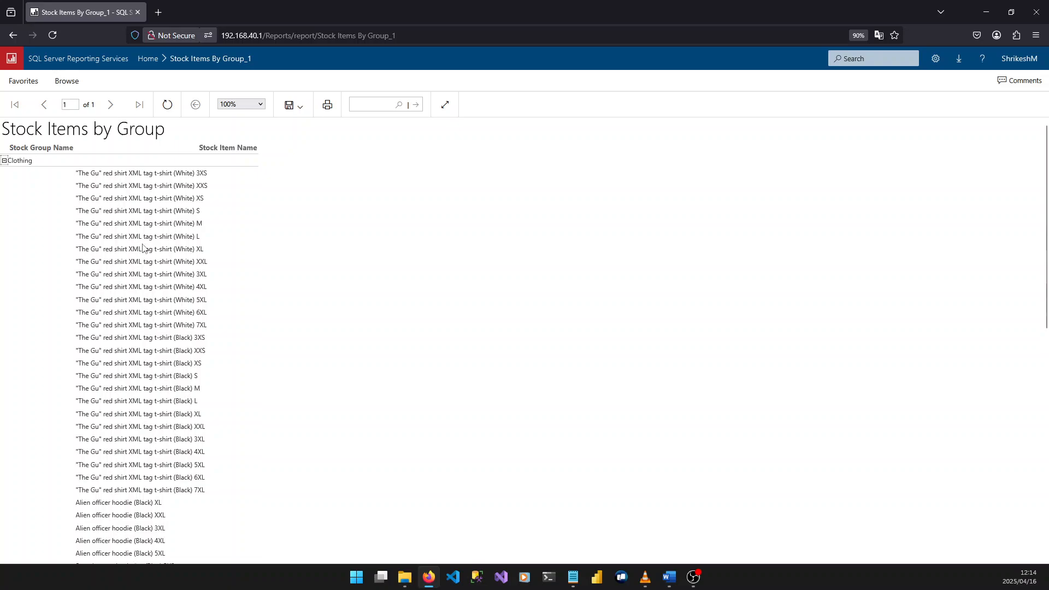
pyautogui.click(4, 163)
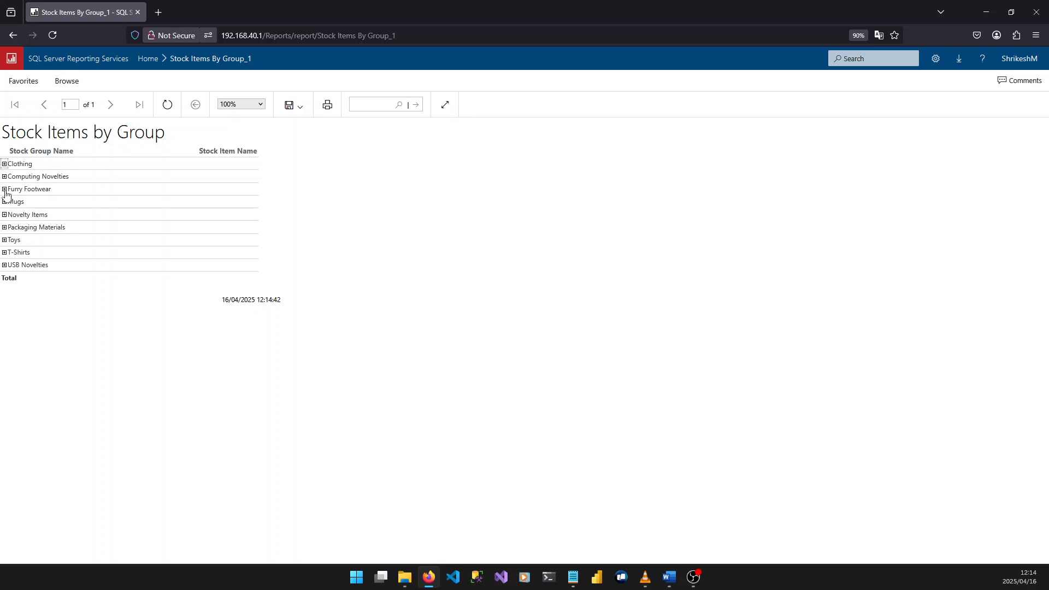
pyautogui.click(5, 189)
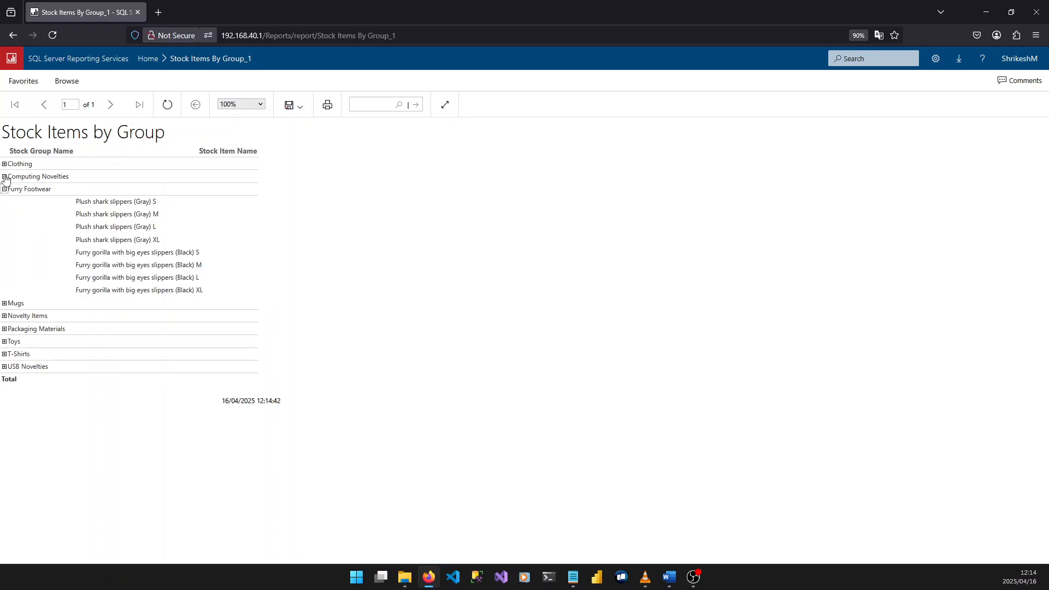
pyautogui.click(5, 189)
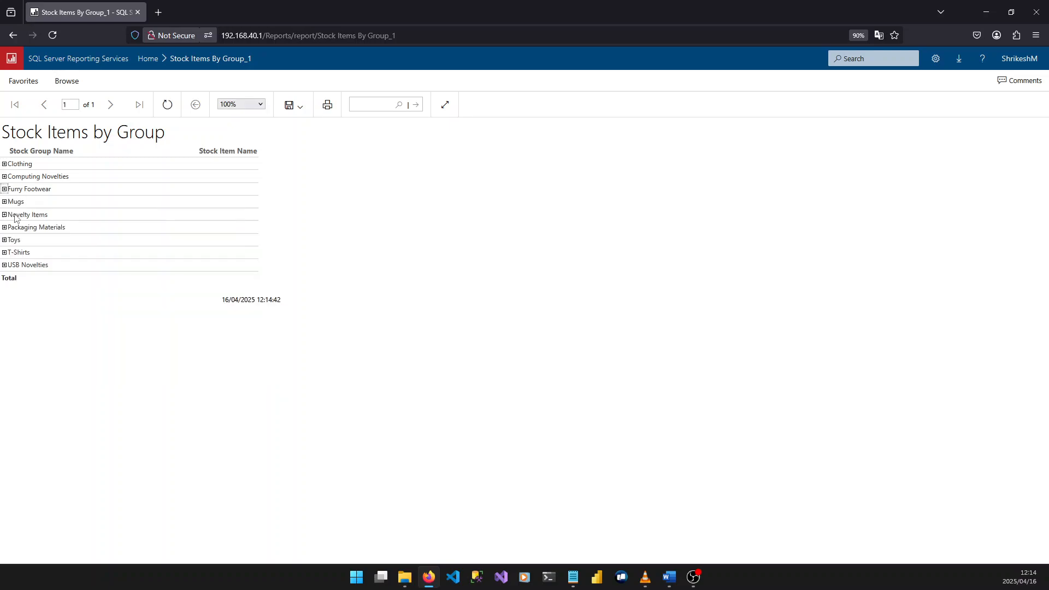
pyautogui.click(5, 266)
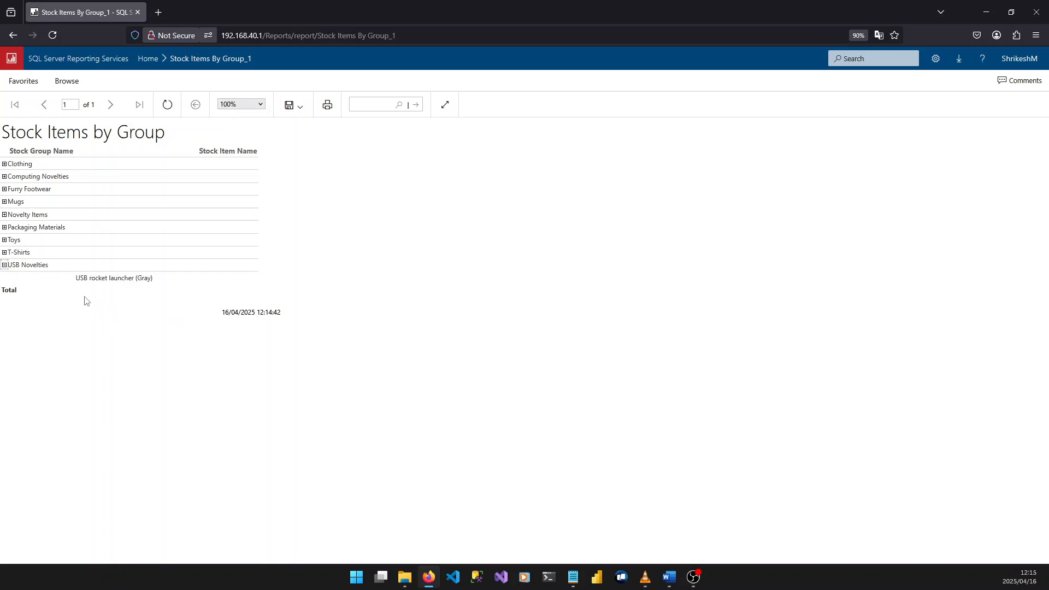
pyautogui.click(5, 265)
pyautogui.click(5, 252)
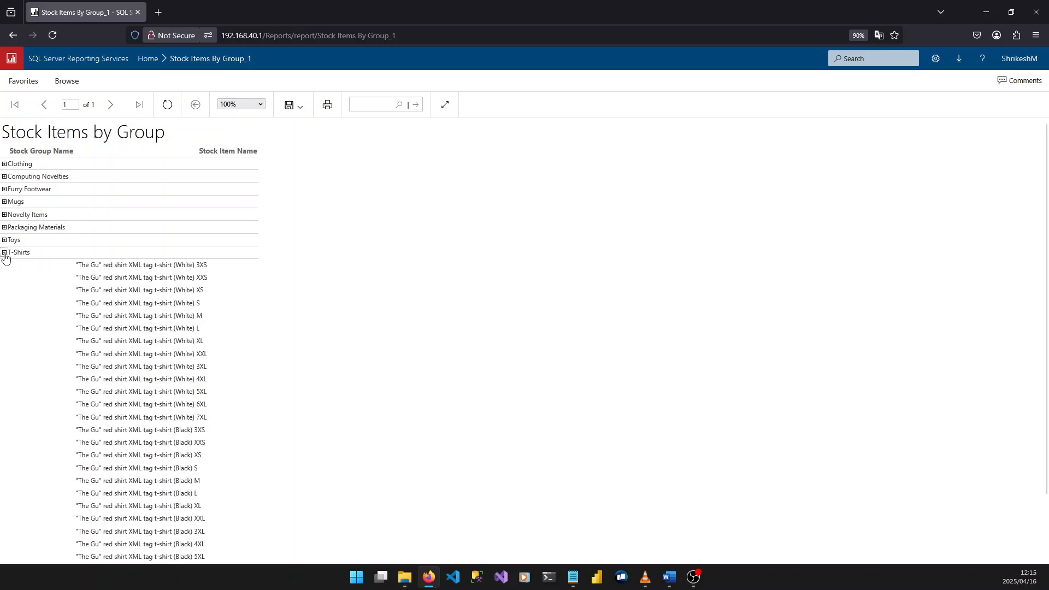
pyautogui.scroll(-2, 129, 291)
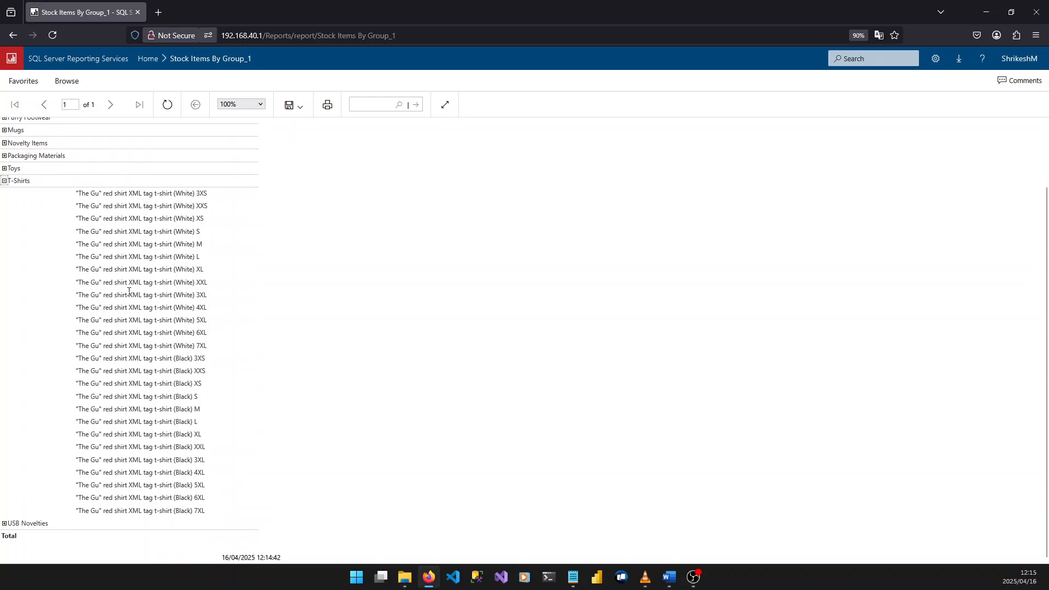
pyautogui.scroll(2, 129, 291)
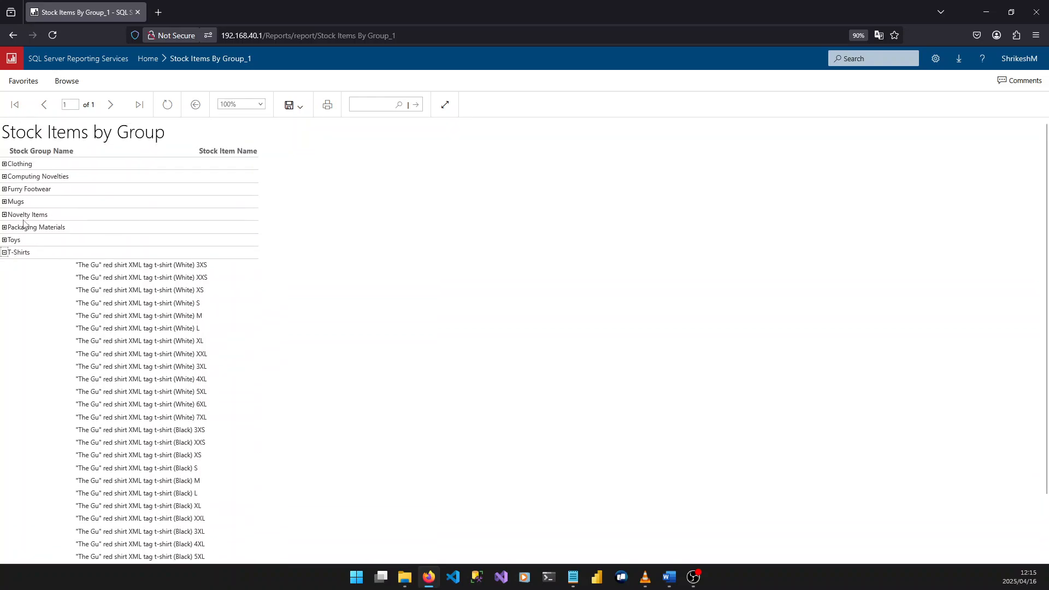
pyautogui.click(5, 253)
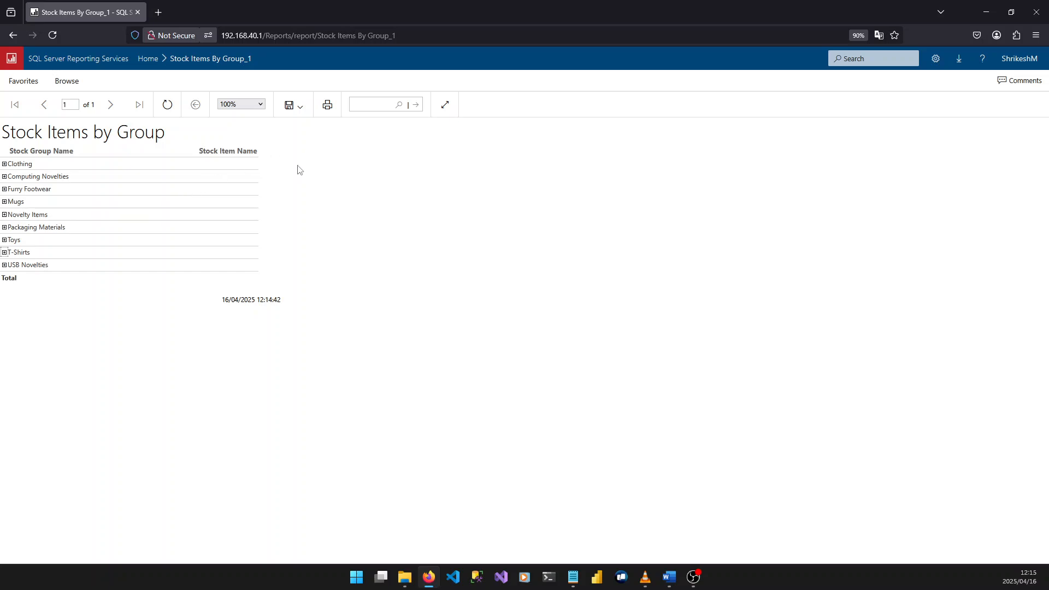
pyautogui.hotkey('alt', 'Tab')
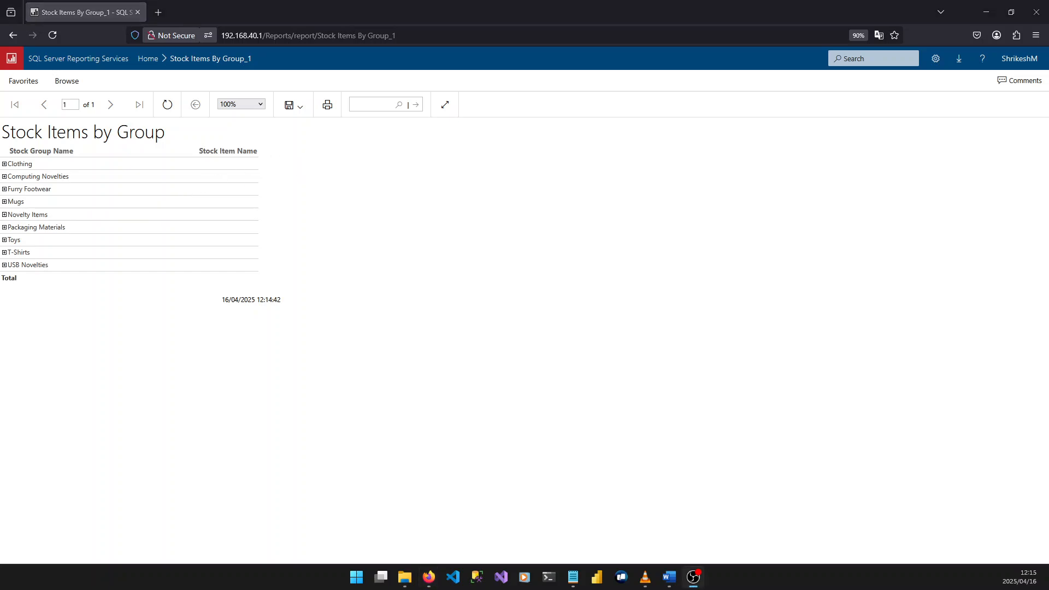